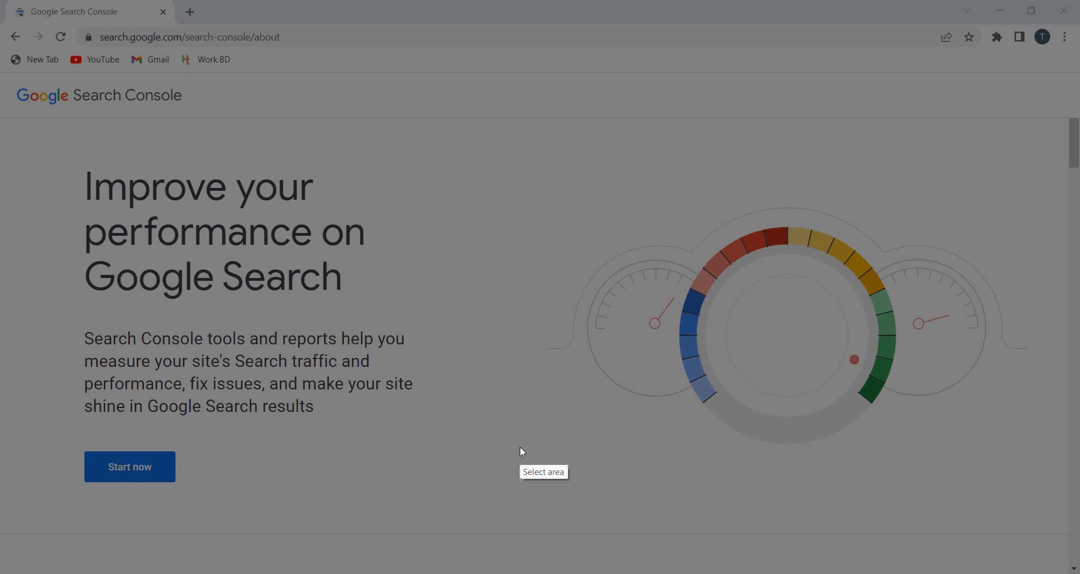
left_click_drag(47, 308, 483, 523)
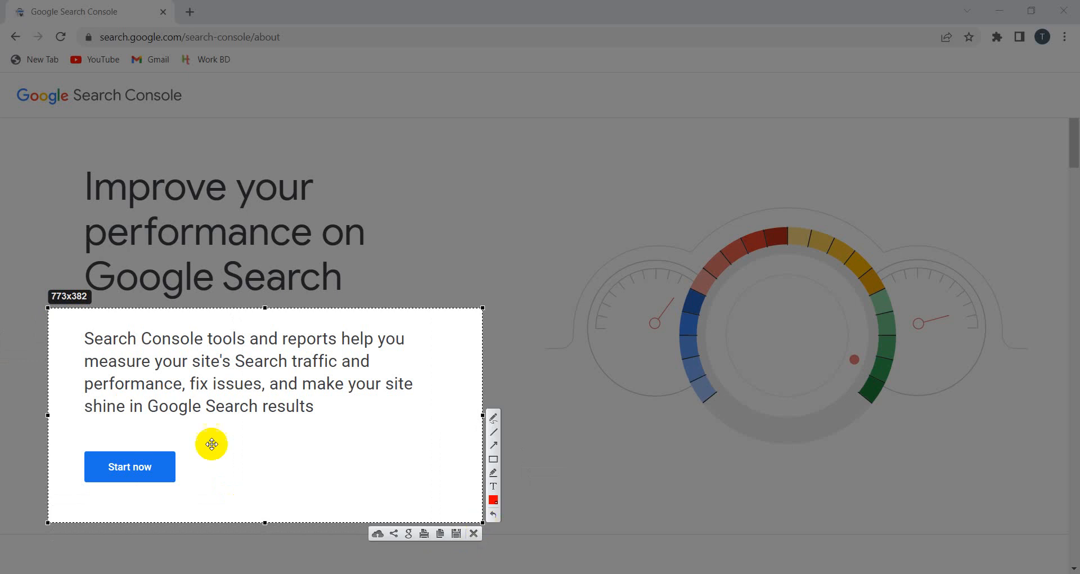
left_click(493, 459)
left_click_drag(73, 436, 204, 491)
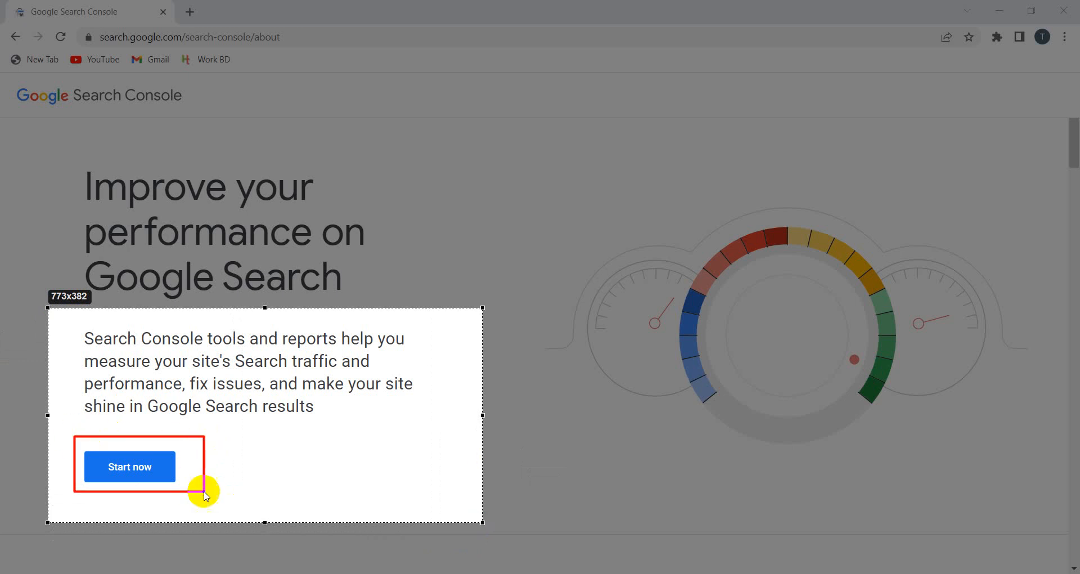
left_click(476, 531)
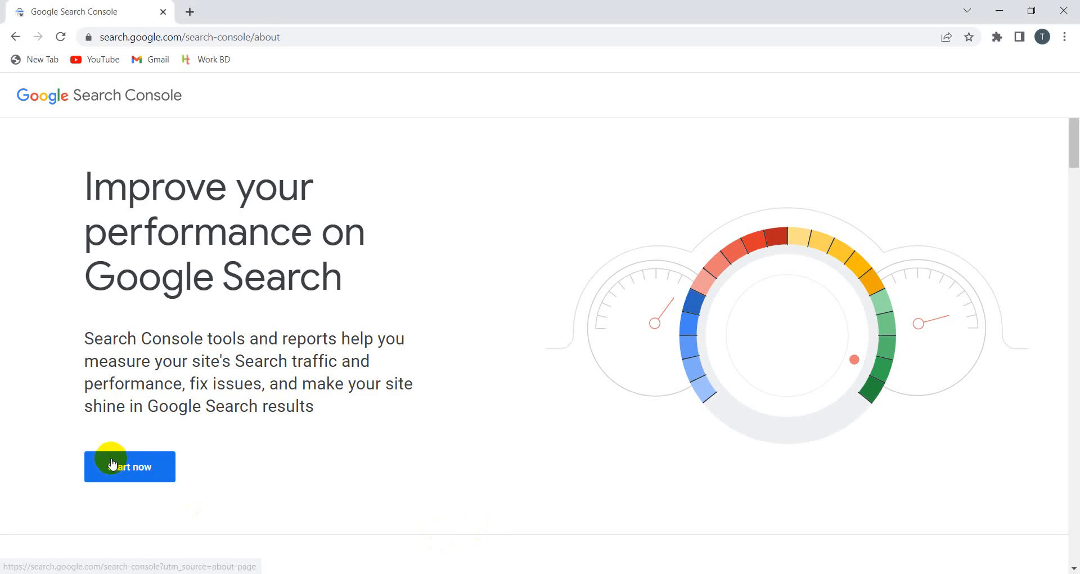
Step: Start the Search Console setup from the welcome page to reach the property type selection
left_click(128, 466)
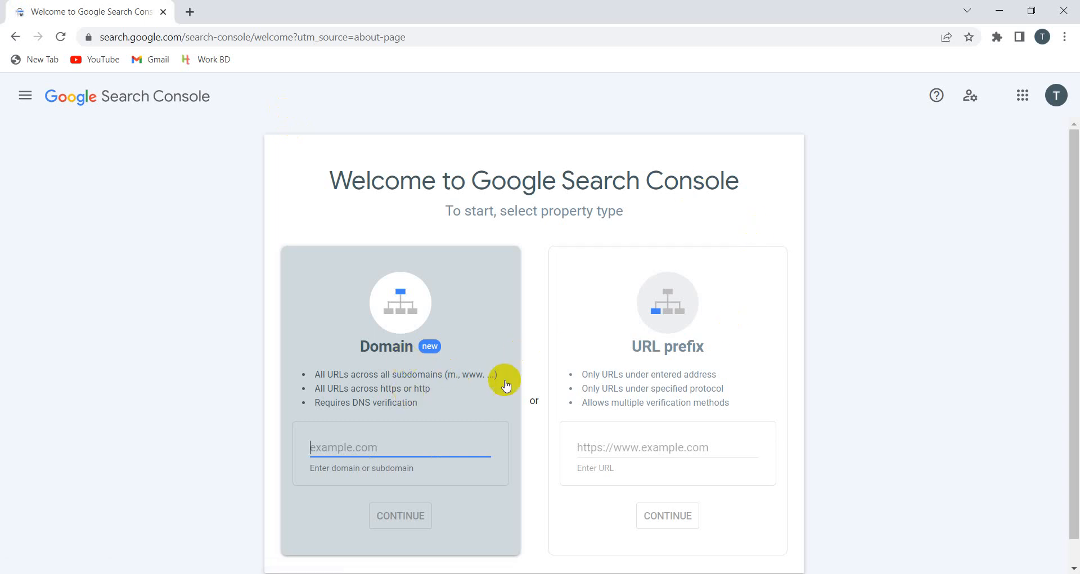
scroll(506, 295, "down", 1)
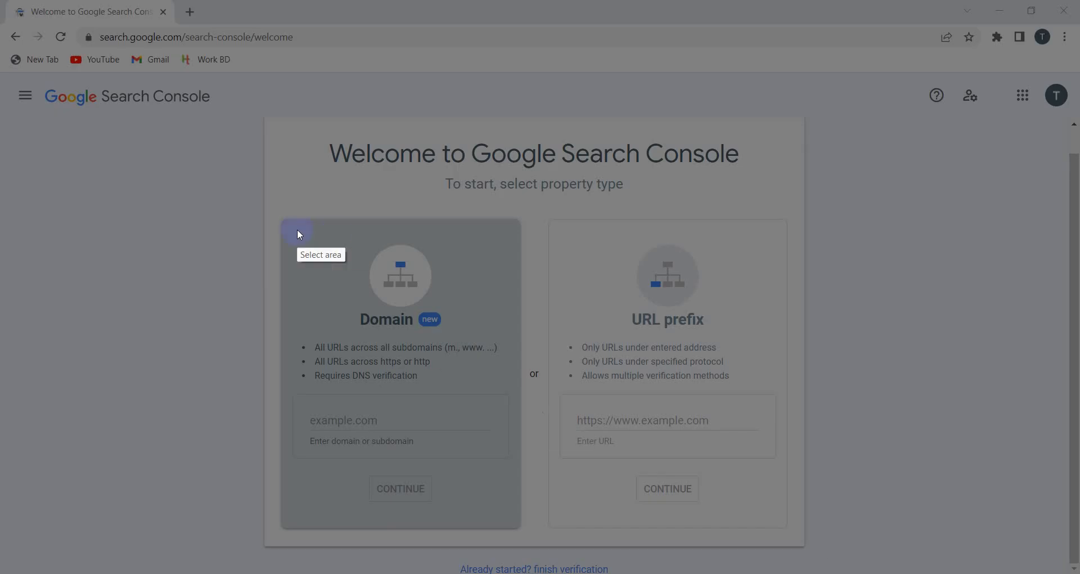
mouse_move(310, 248)
left_mouse_down()
mouse_move(531, 473)
mouse_move(527, 538)
left_mouse_up()
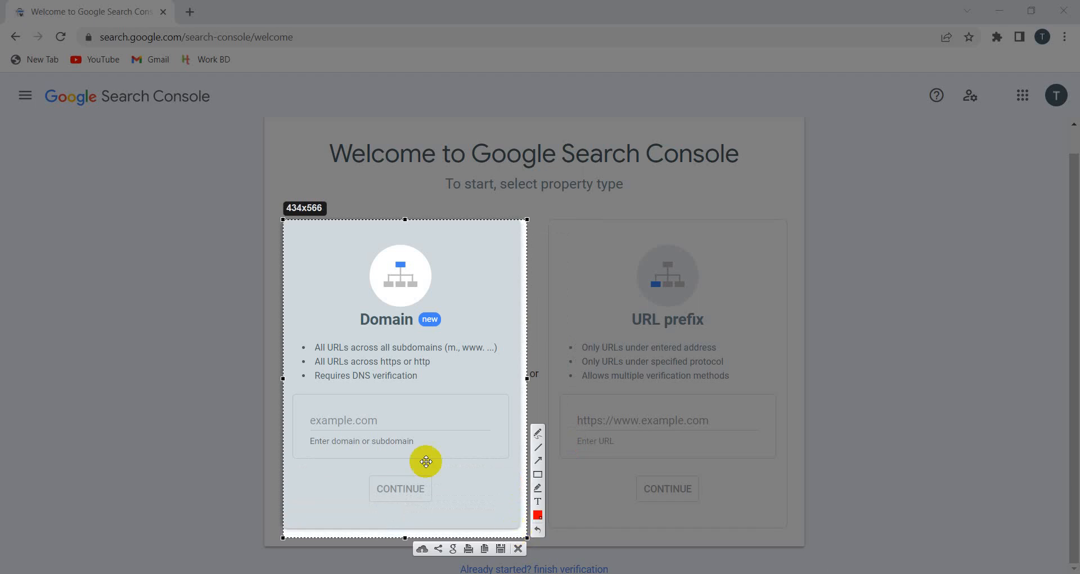
left_click(538, 474)
mouse_move(293, 393)
left_mouse_down()
mouse_move(458, 441)
mouse_move(492, 465)
left_mouse_up()
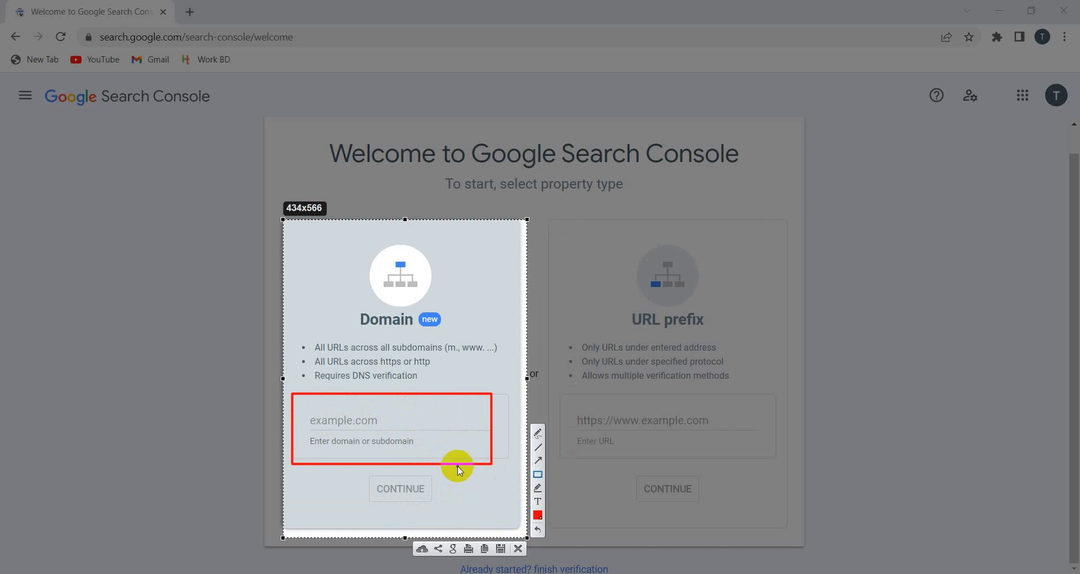
left_click(520, 549)
Step: Enter taymursakib.com as a Domain property and continue to the DNS ownership verification
left_click(341, 420)
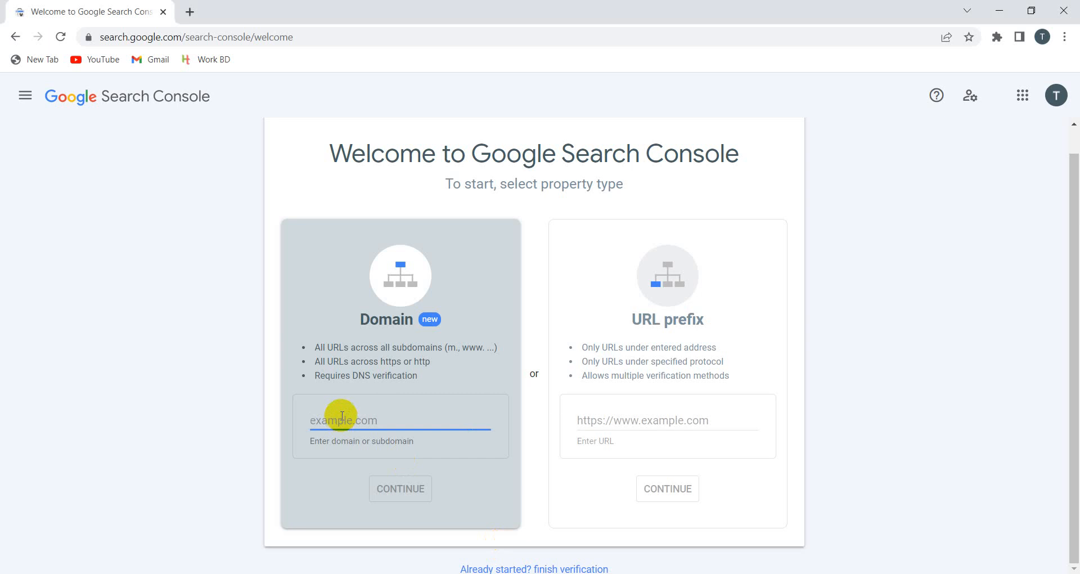
type("taymursakib.com")
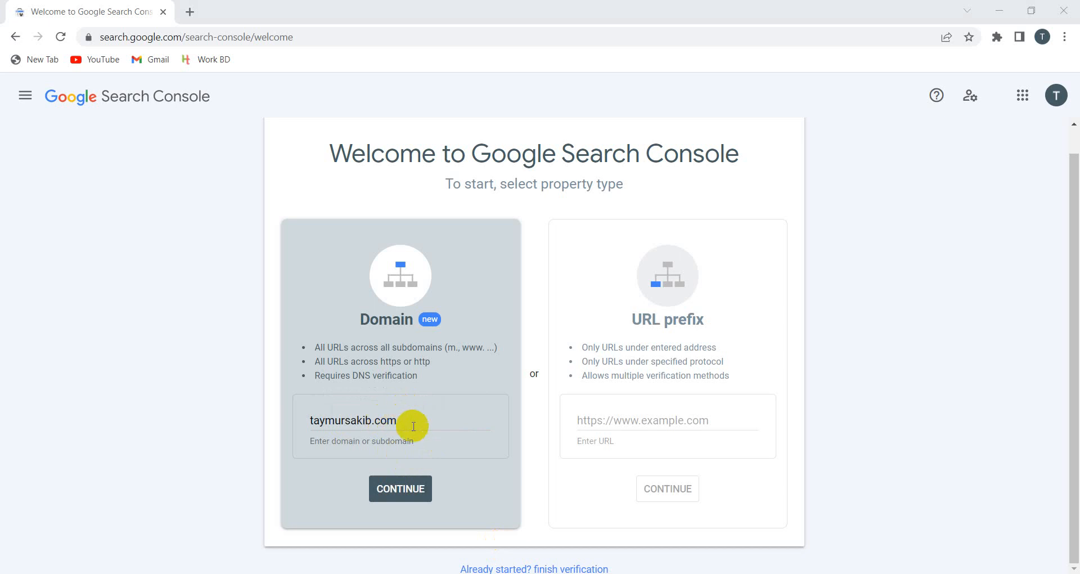
left_click(394, 490)
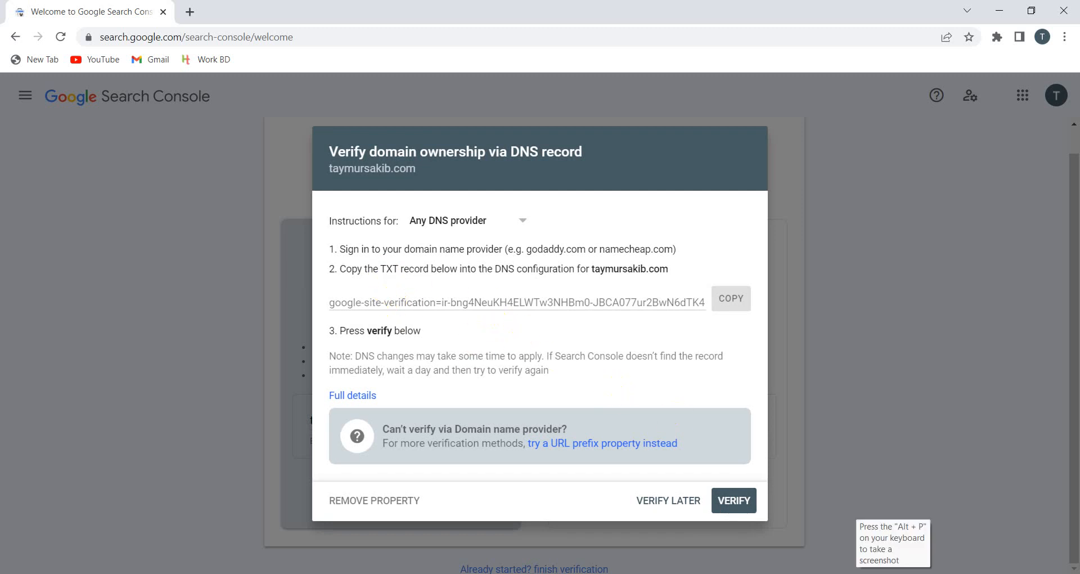
key("alt+p")
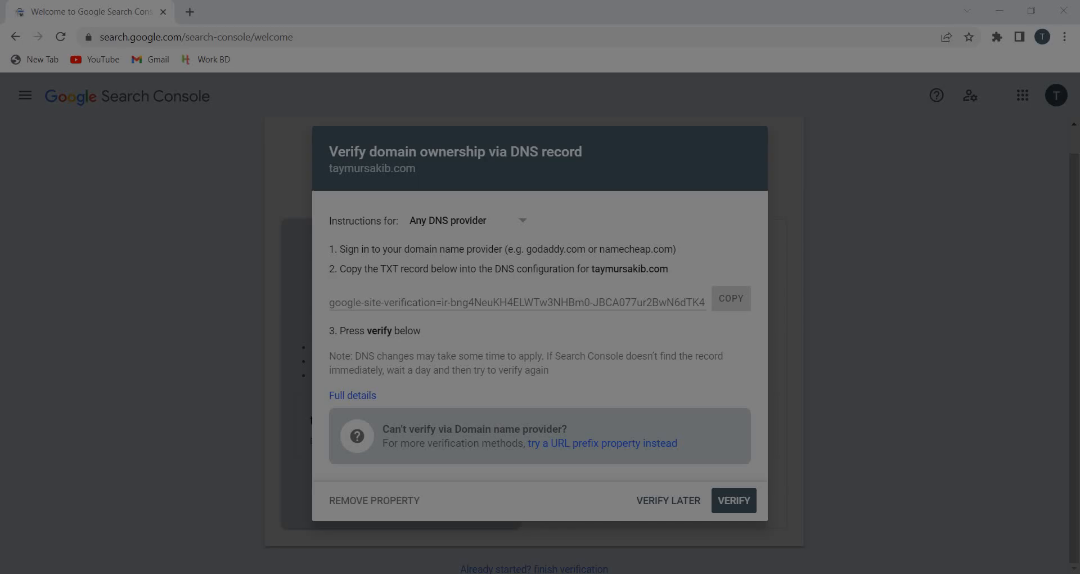
left_click_drag(308, 121, 786, 521)
left_click(798, 444)
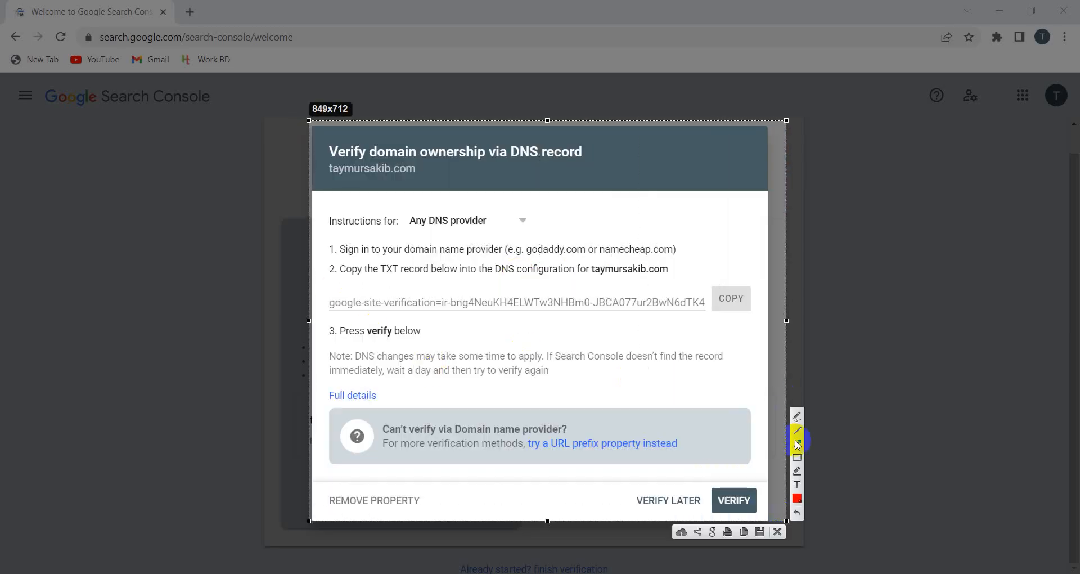
left_click(798, 457)
left_click_drag(330, 292, 752, 317)
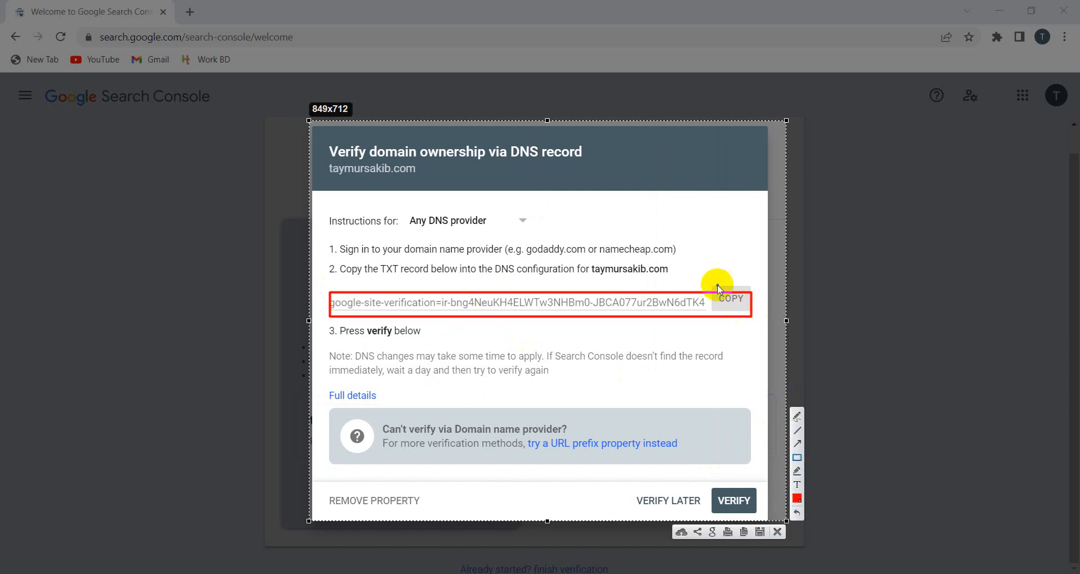
left_click_drag(712, 275, 754, 322)
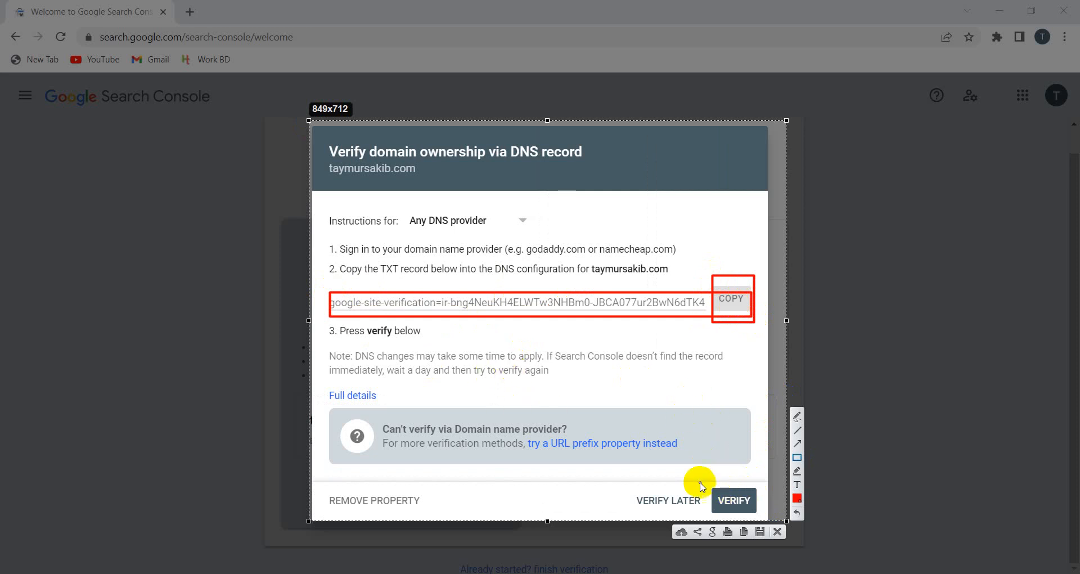
left_click(783, 534)
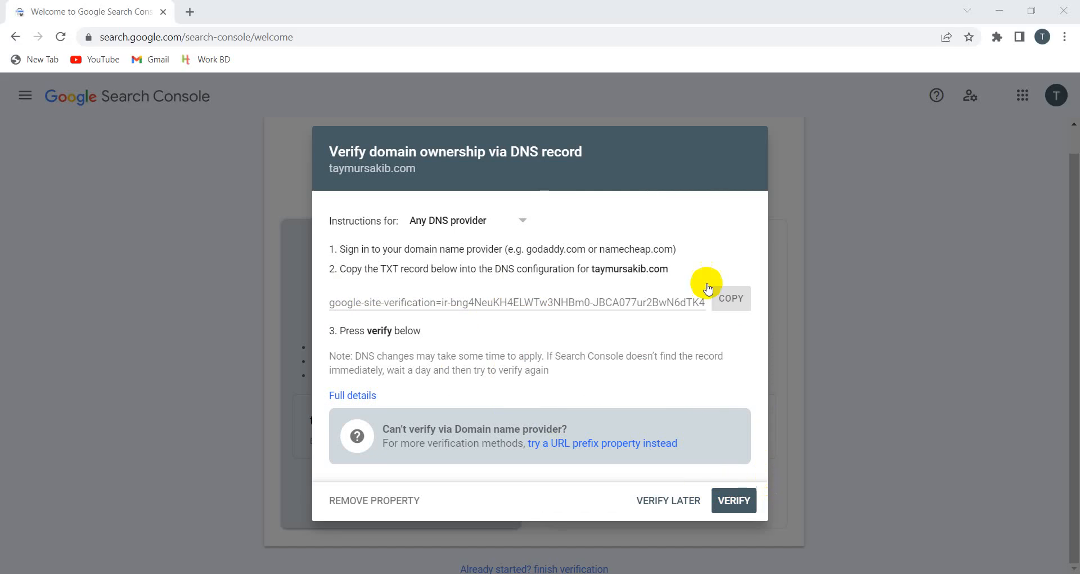
Step: Copy the TXT verification record for the domain's DNS configuration
left_click(730, 304)
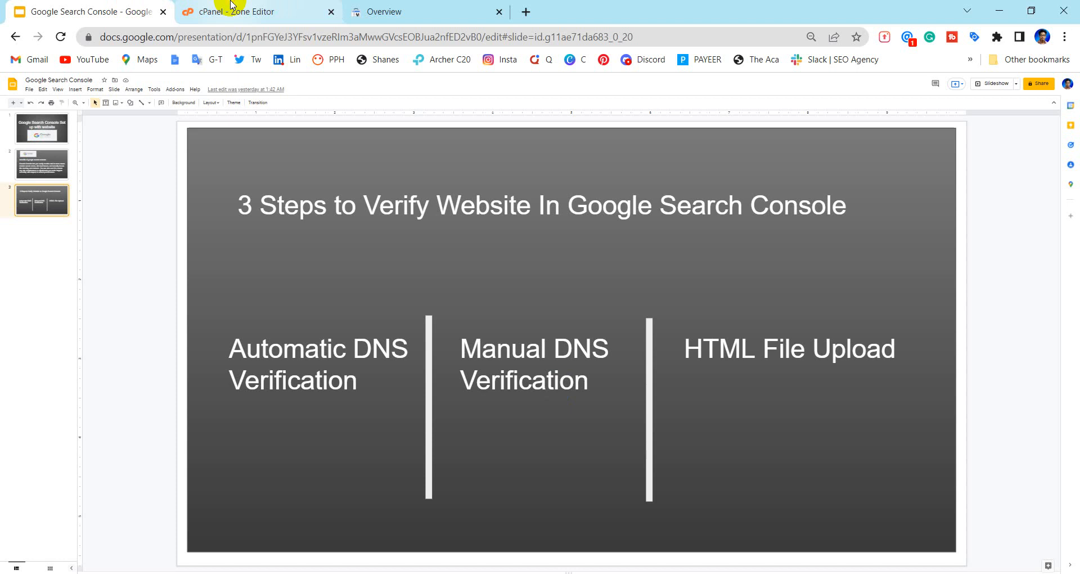
Step: Switch to cPanel and go to its main page
left_click(236, 13)
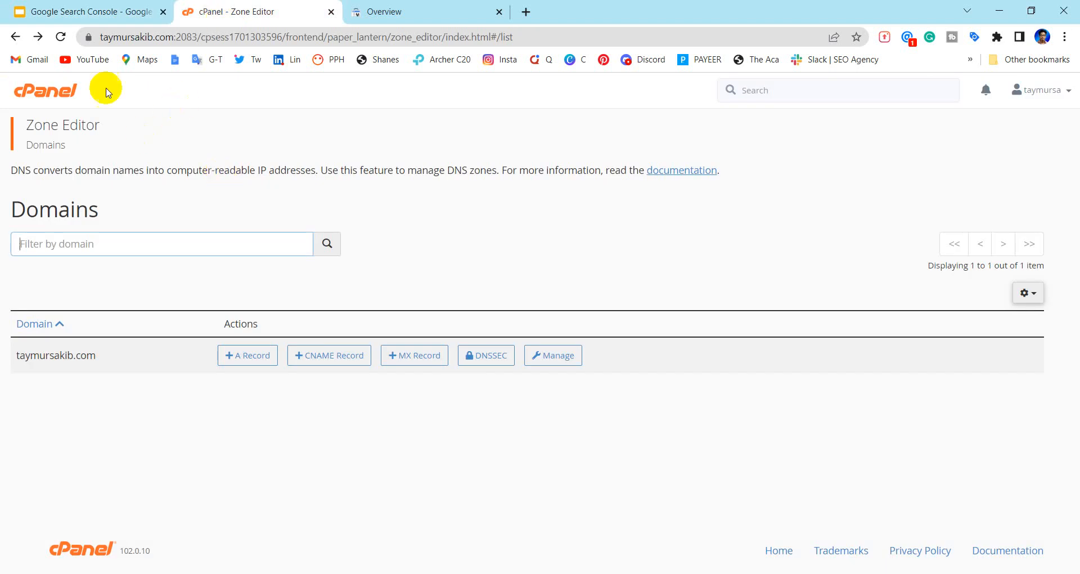
left_click(53, 95)
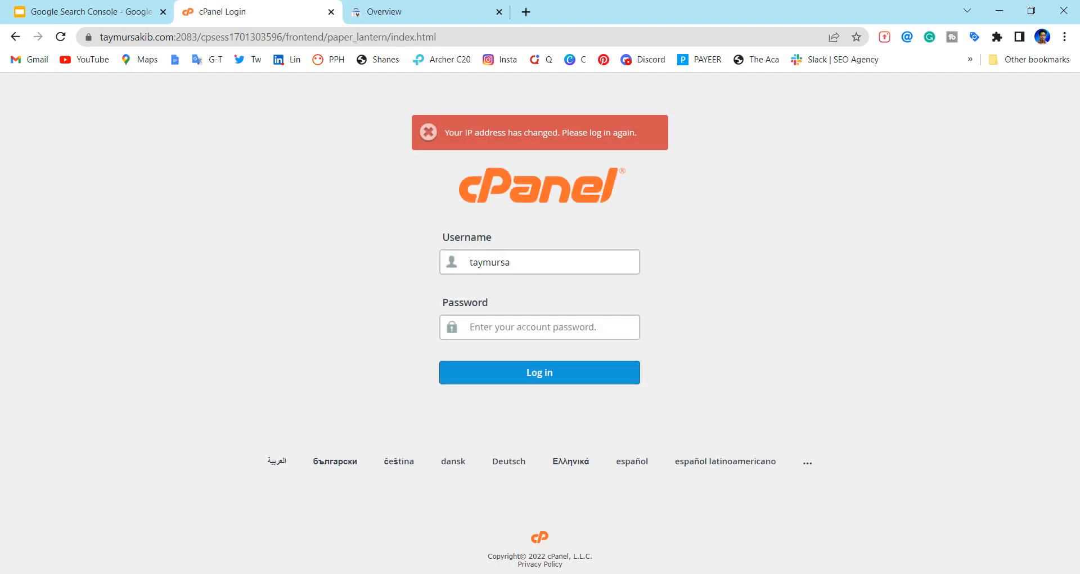
mouse_move(664, 571)
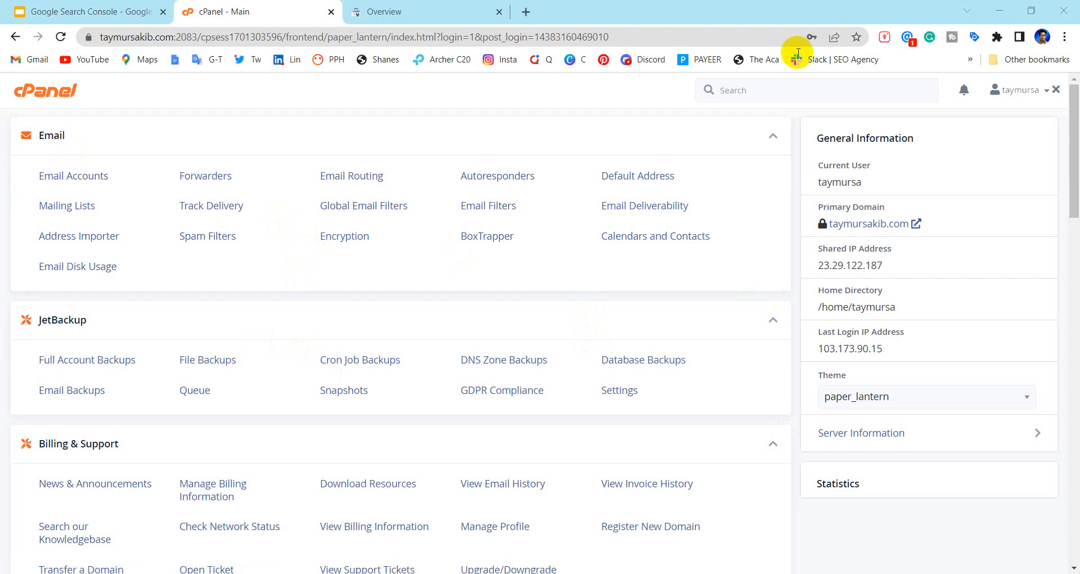
Step: Try to open the Zone Editor by searching cPanel for "zone editor"
left_click(783, 81)
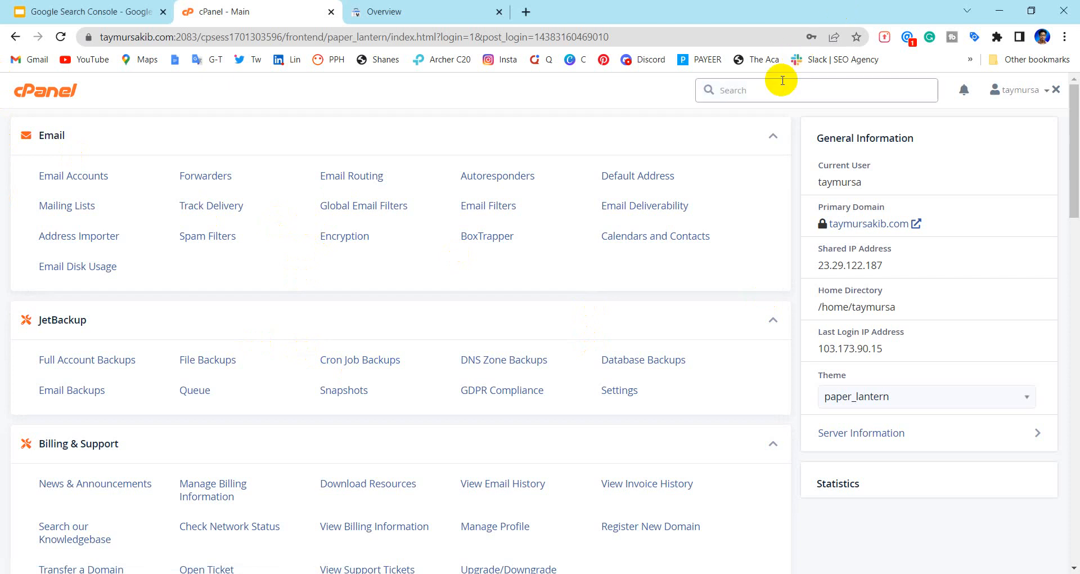
type("zon")
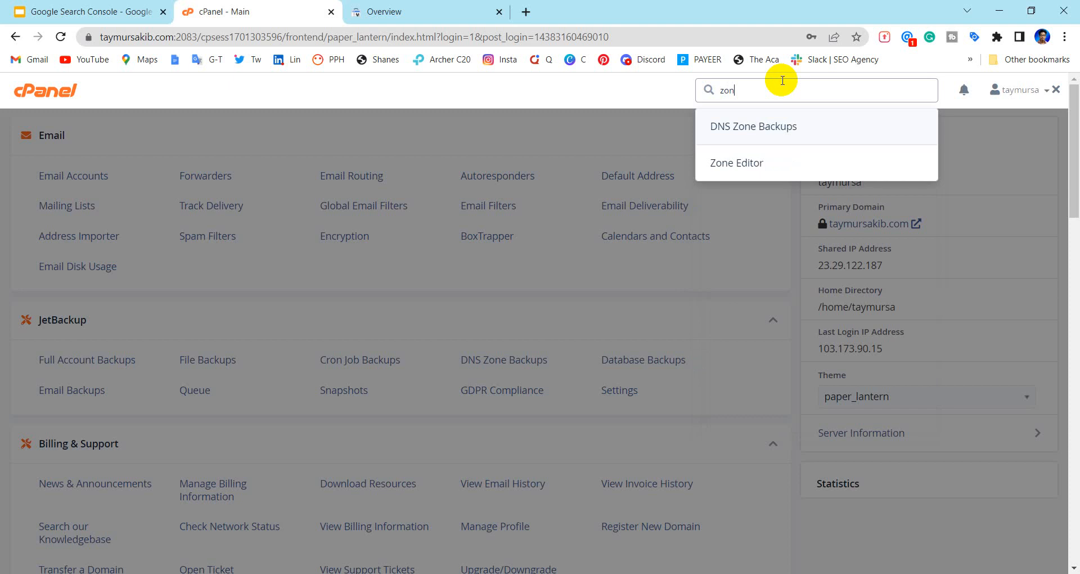
type("e editor")
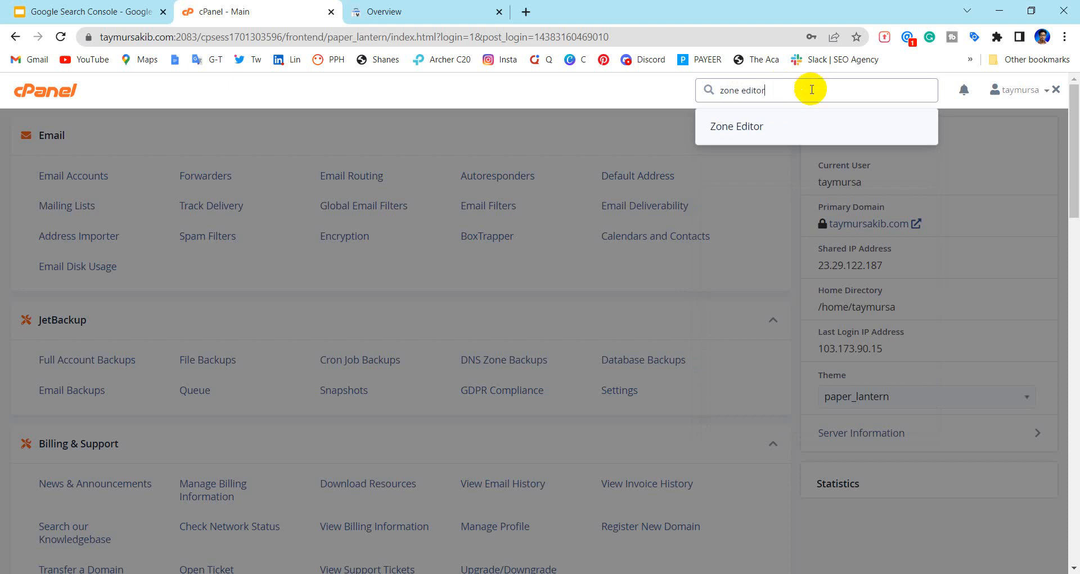
key("Return")
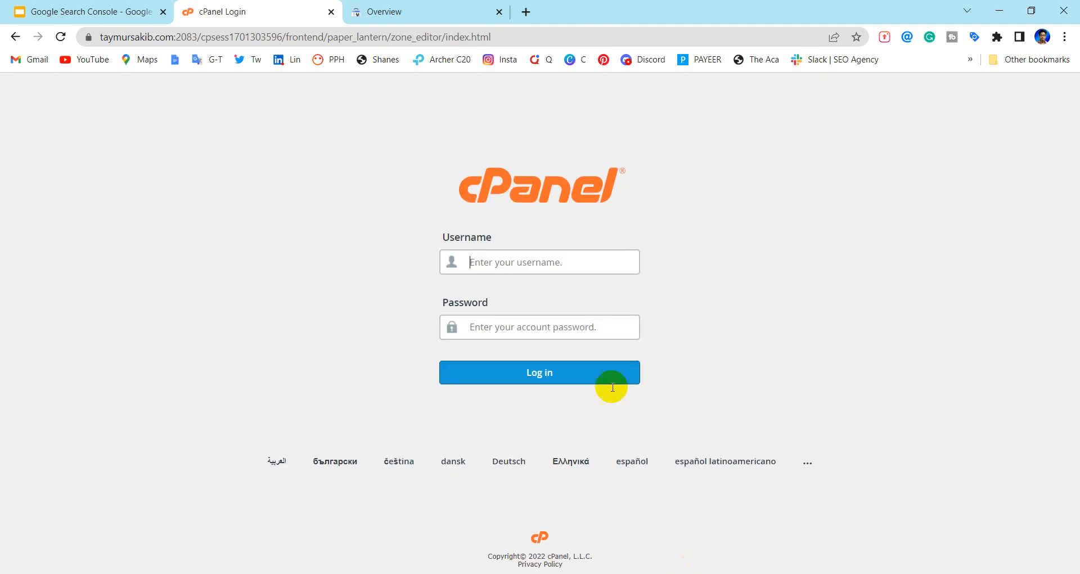
Step: Log back in to cPanel with the account username and locate Zone Editor in the Domains section
left_click(521, 255)
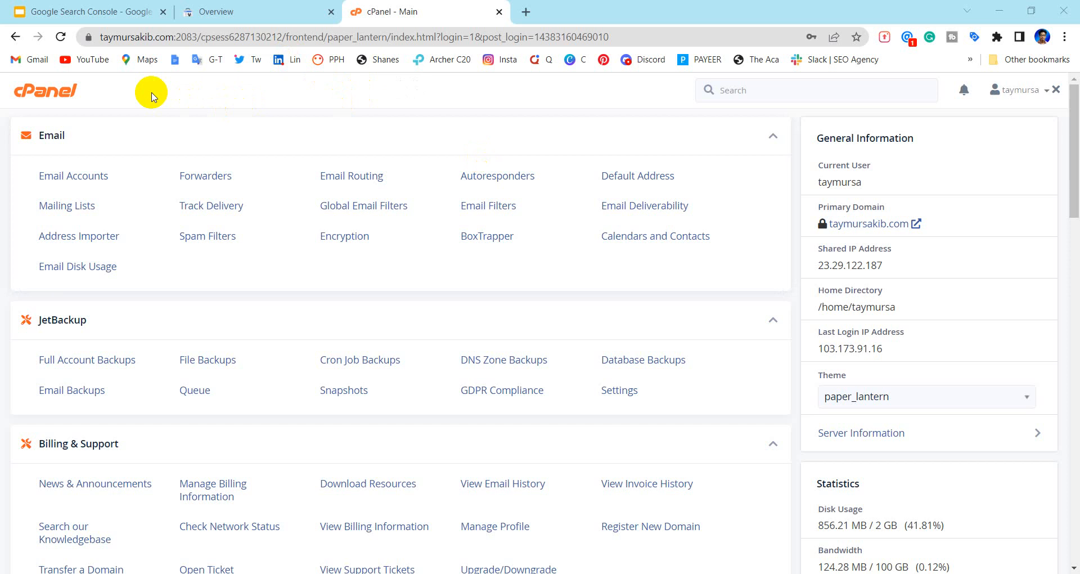
scroll(6, 138, "down", 6)
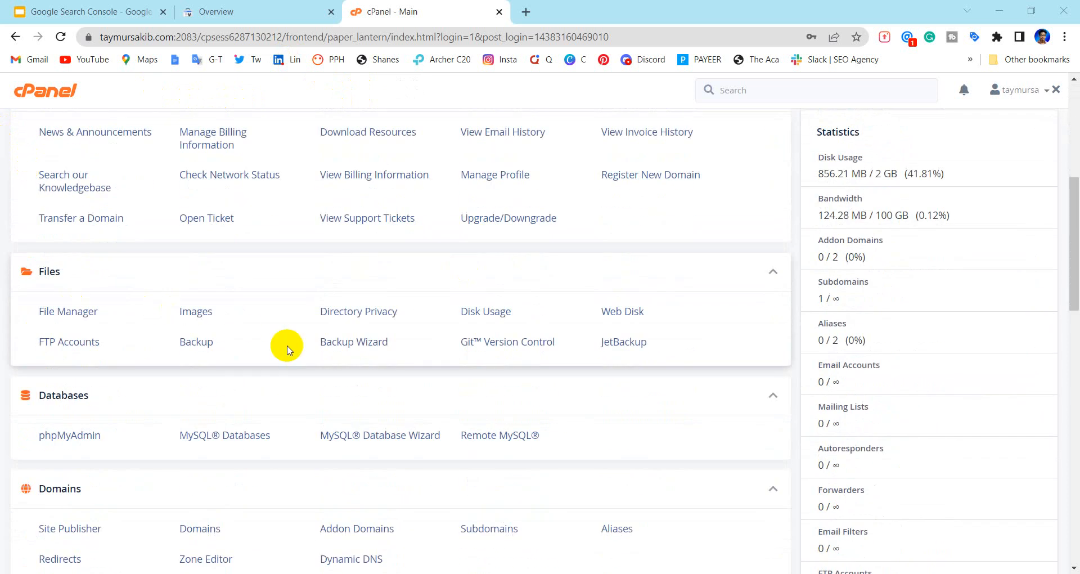
scroll(306, 340, "down", 3)
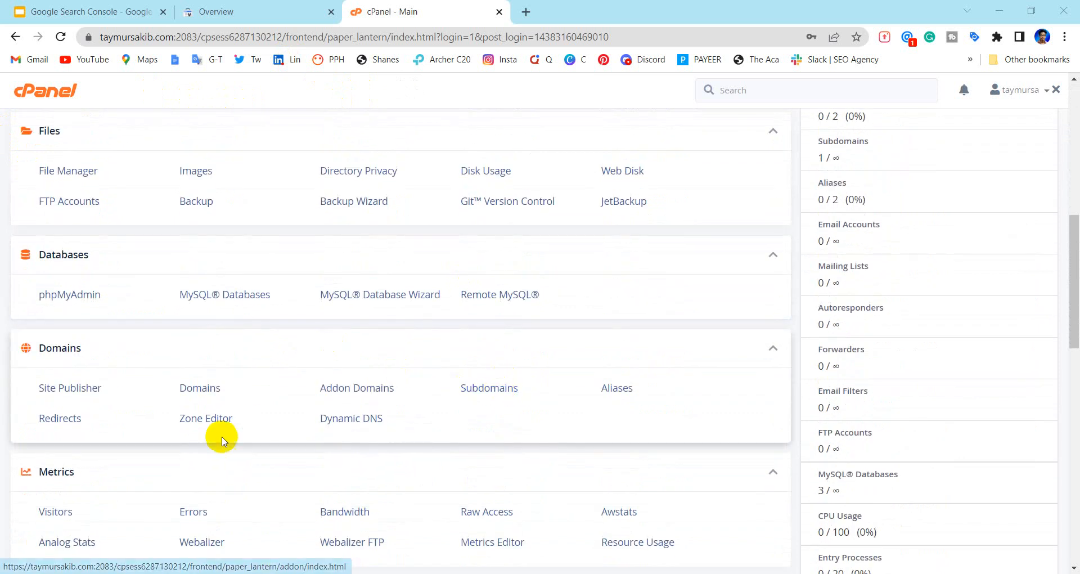
key("Print")
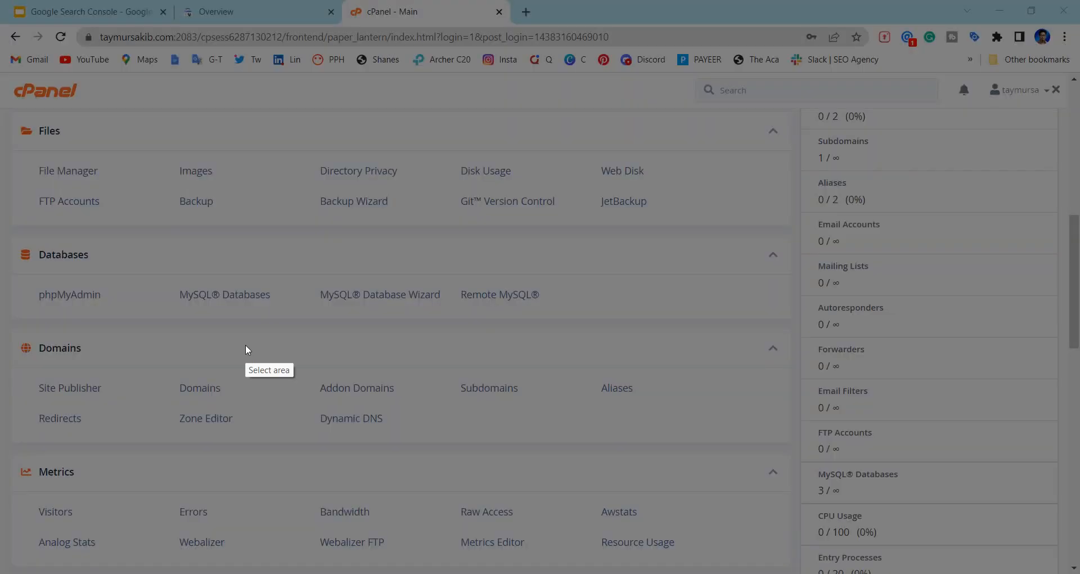
left_click_drag(3, 333, 799, 456)
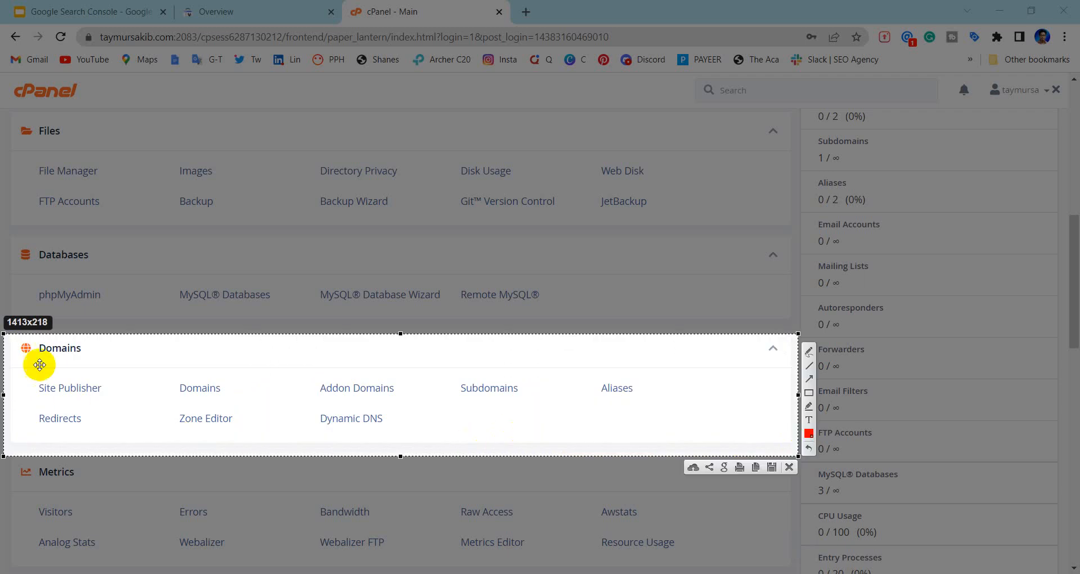
left_click(809, 392)
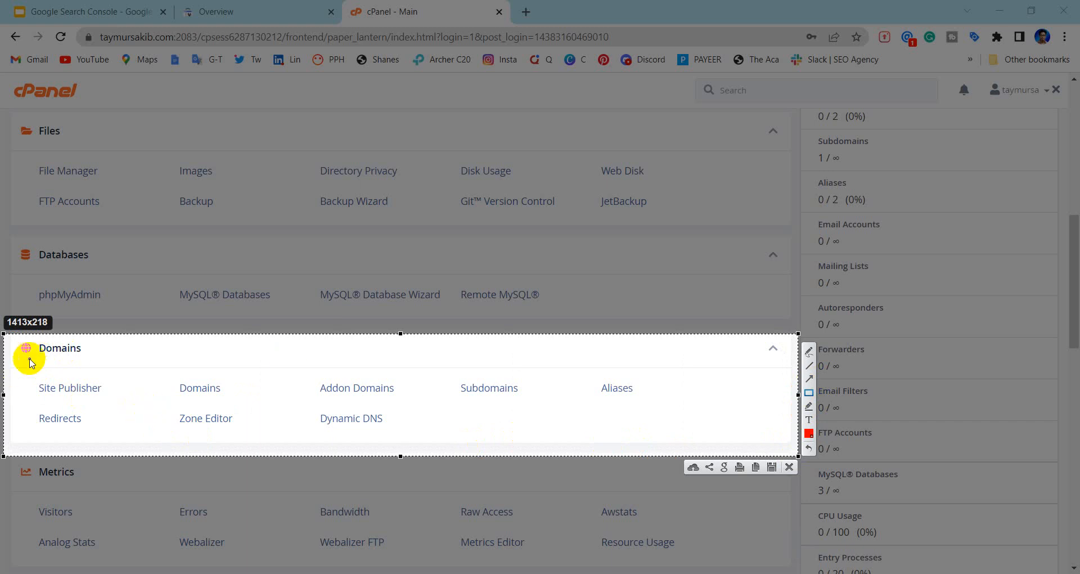
left_click_drag(22, 342, 107, 356)
left_click_drag(163, 410, 244, 439)
left_click(789, 466)
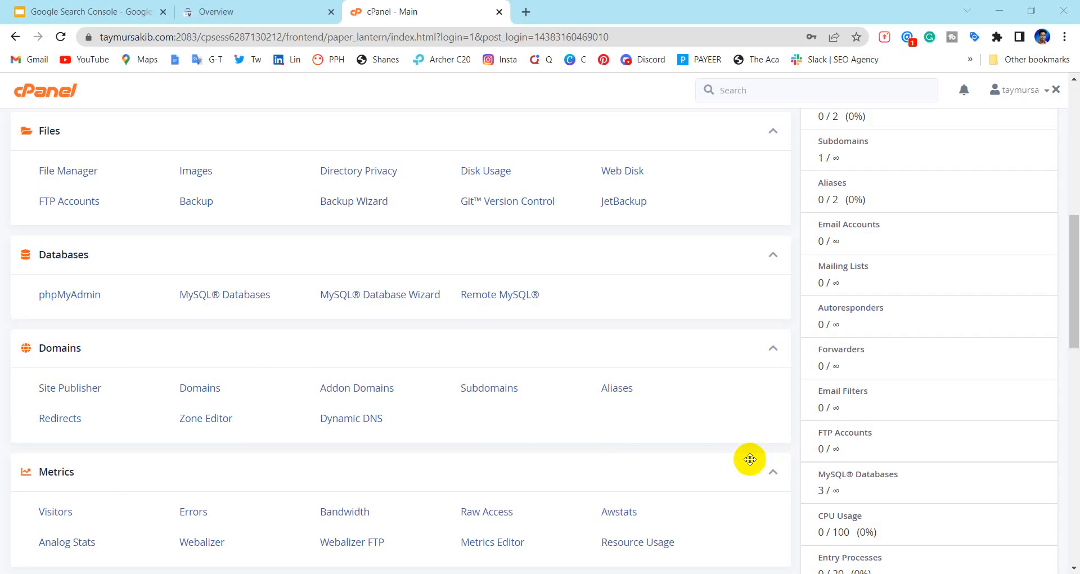
Step: Open the Zone Editor from the Domains section
left_click(219, 426)
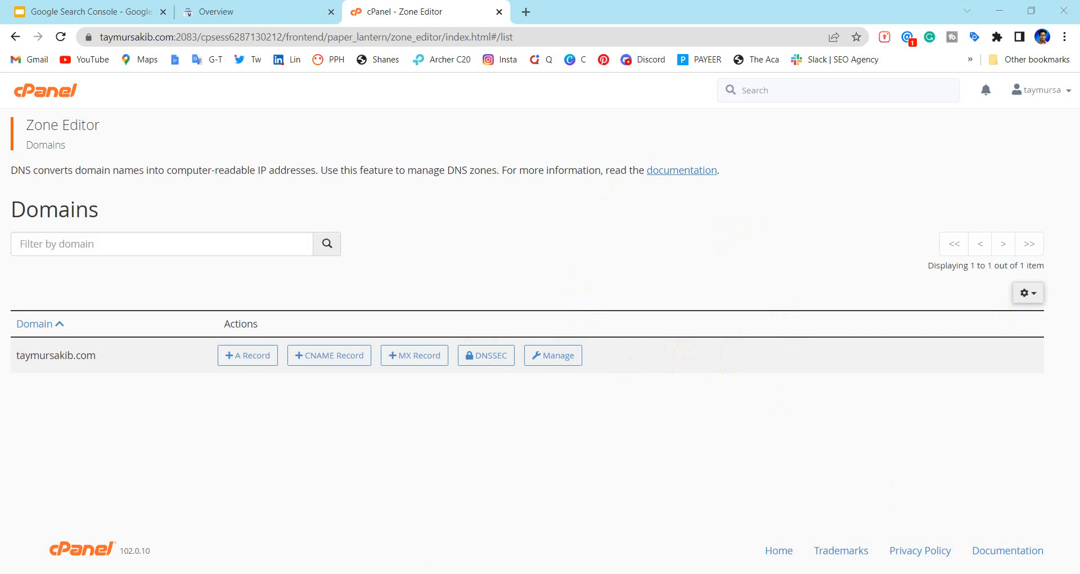
key("Print")
left_click_drag(501, 327, 615, 398)
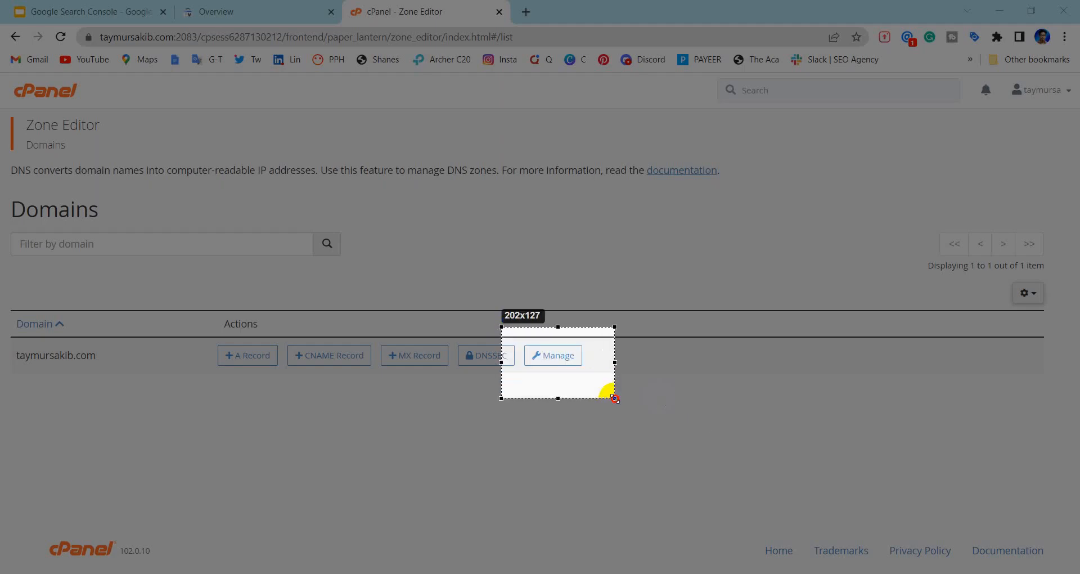
left_click(607, 409)
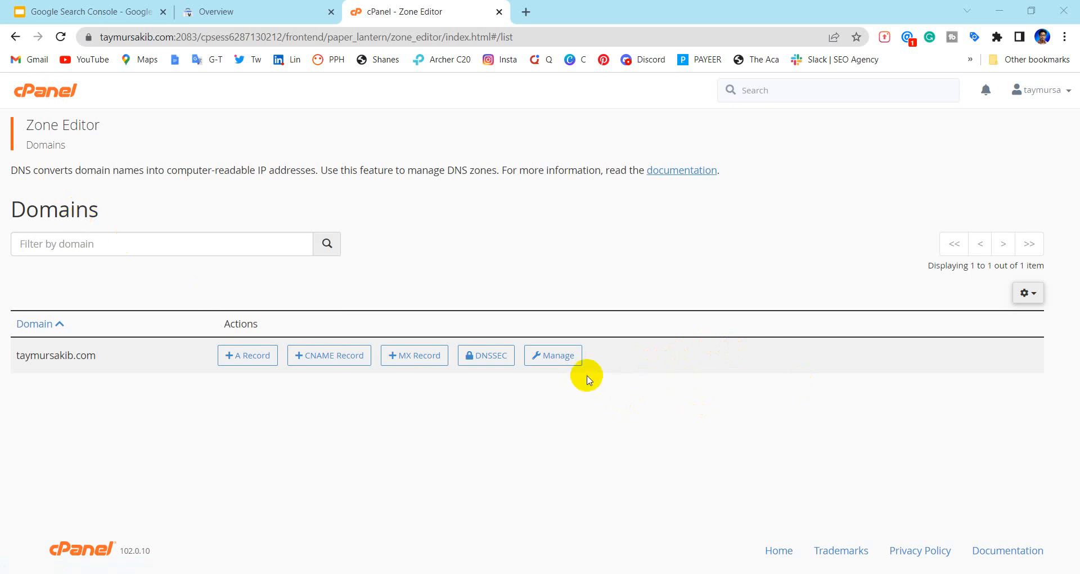
Step: Open the DNS zone records of taymursakib.com for management
left_click(555, 358)
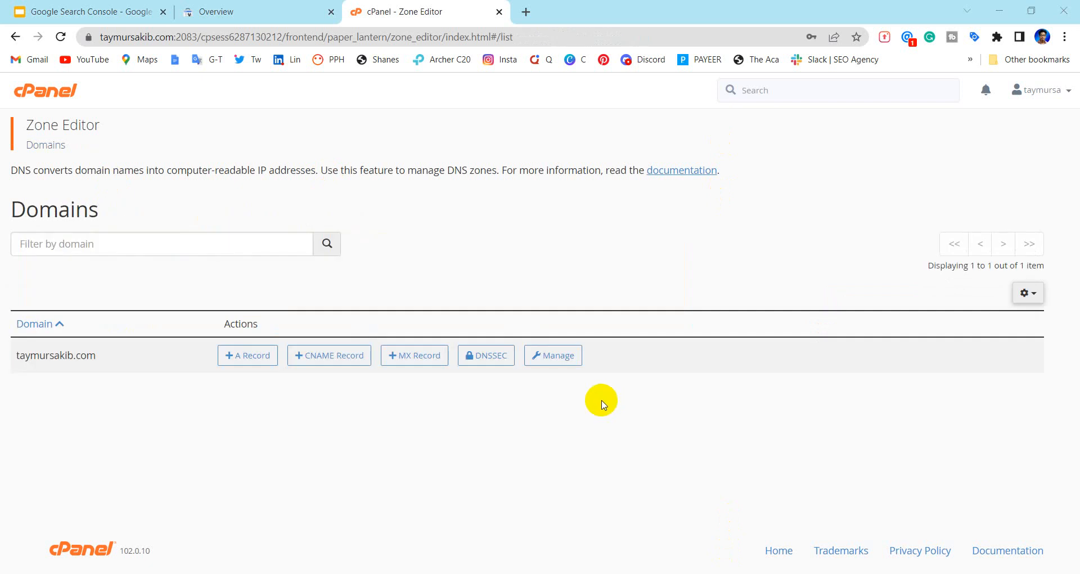
left_click(551, 360)
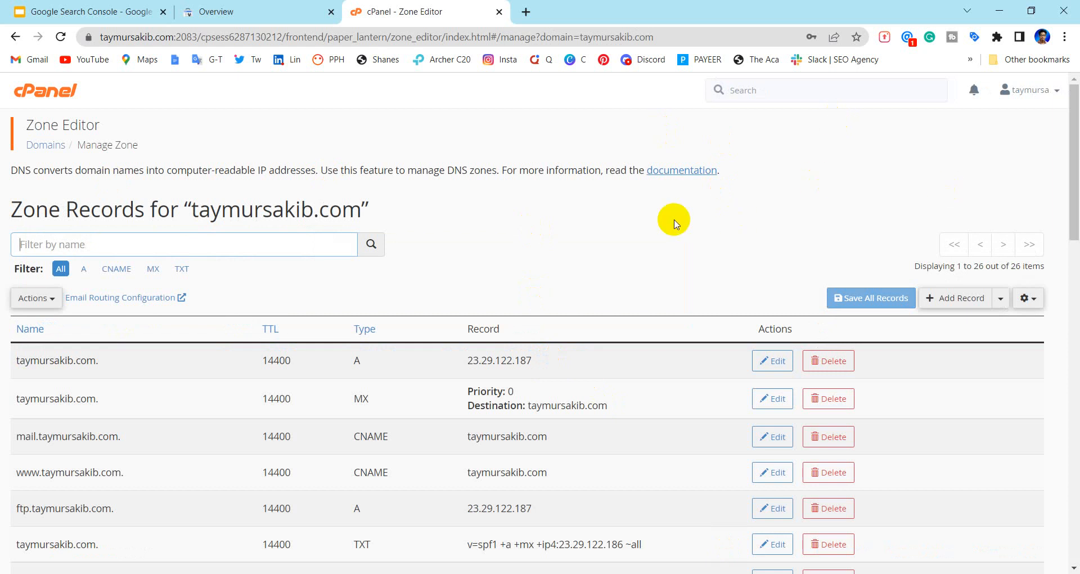
key("super+shift+s")
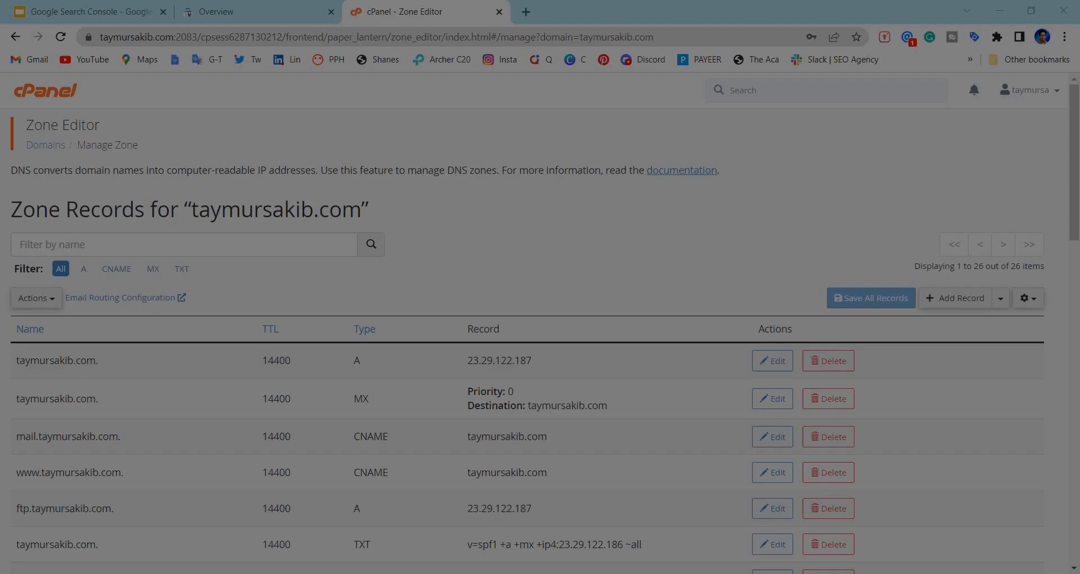
left_click_drag(910, 267, 1023, 335)
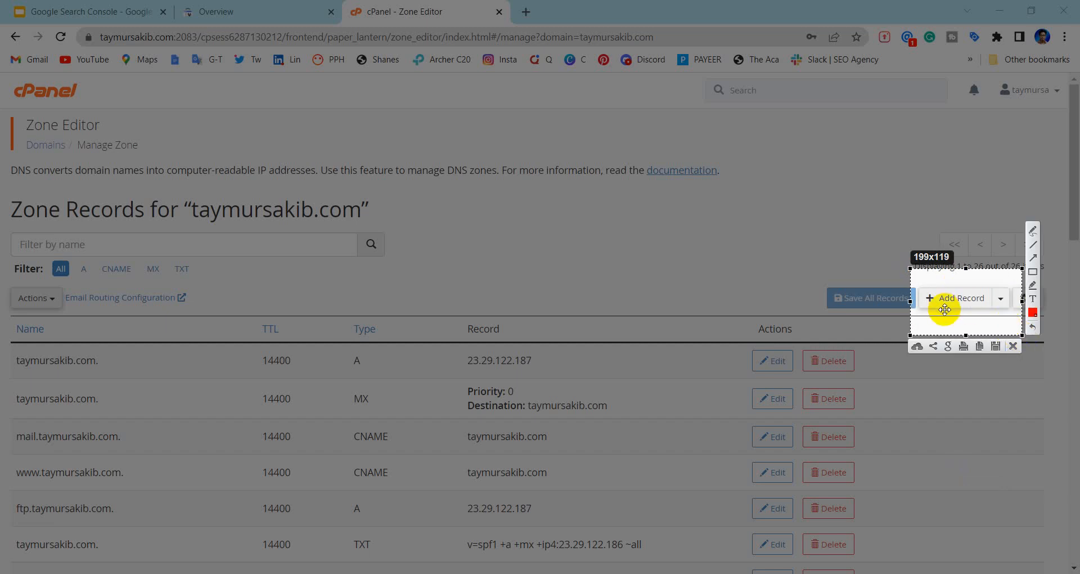
left_click(1013, 347)
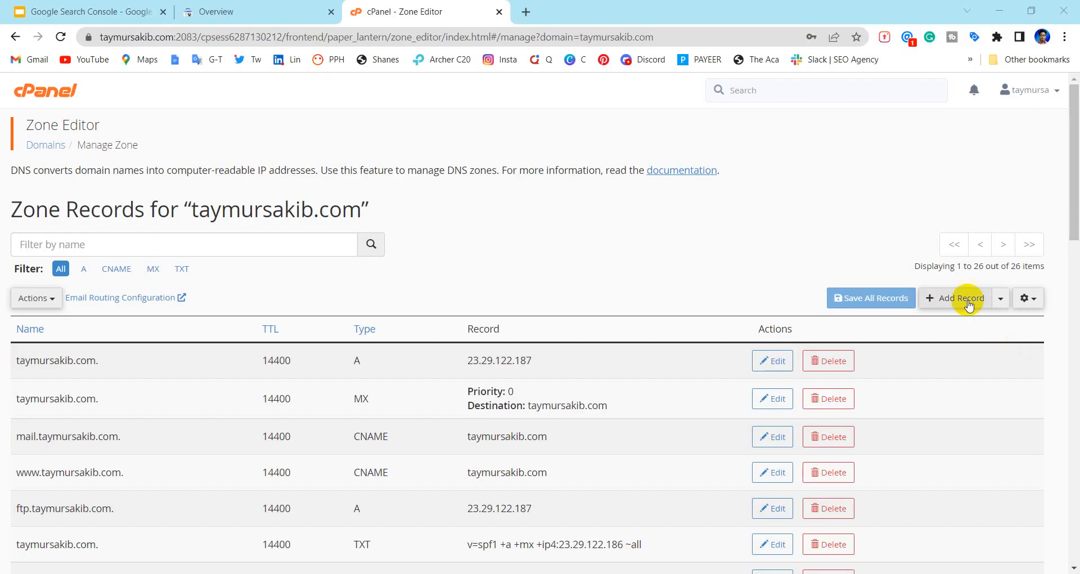
Step: Start a new DNS record in the zone of taymursakib.com
left_click(964, 298)
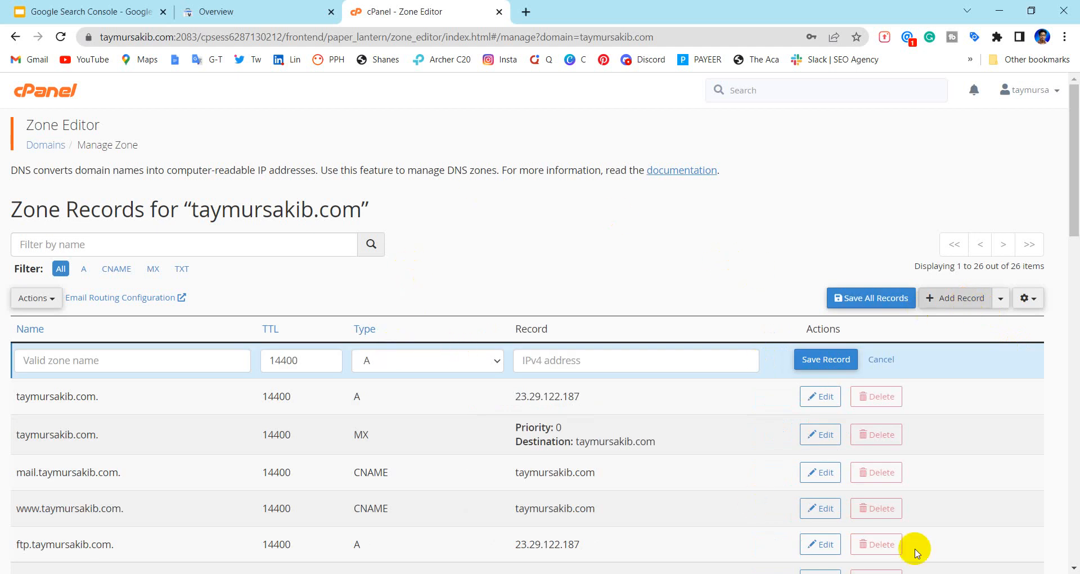
key("super+shift+s")
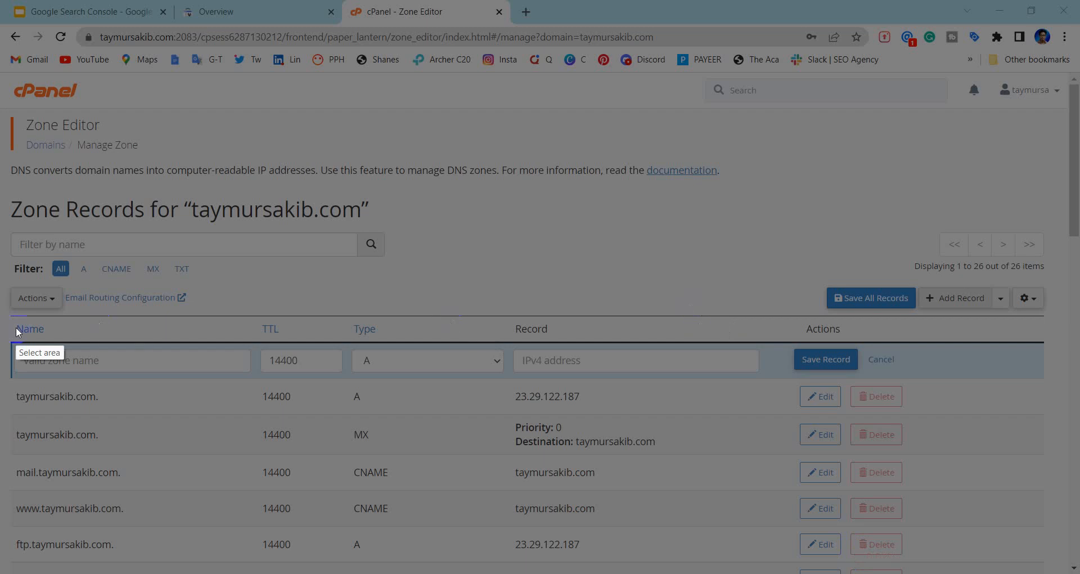
mouse_move(3, 338)
left_mouse_down()
mouse_move(272, 388)
mouse_move(259, 383)
left_mouse_up()
left_click_drag(346, 344, 520, 386)
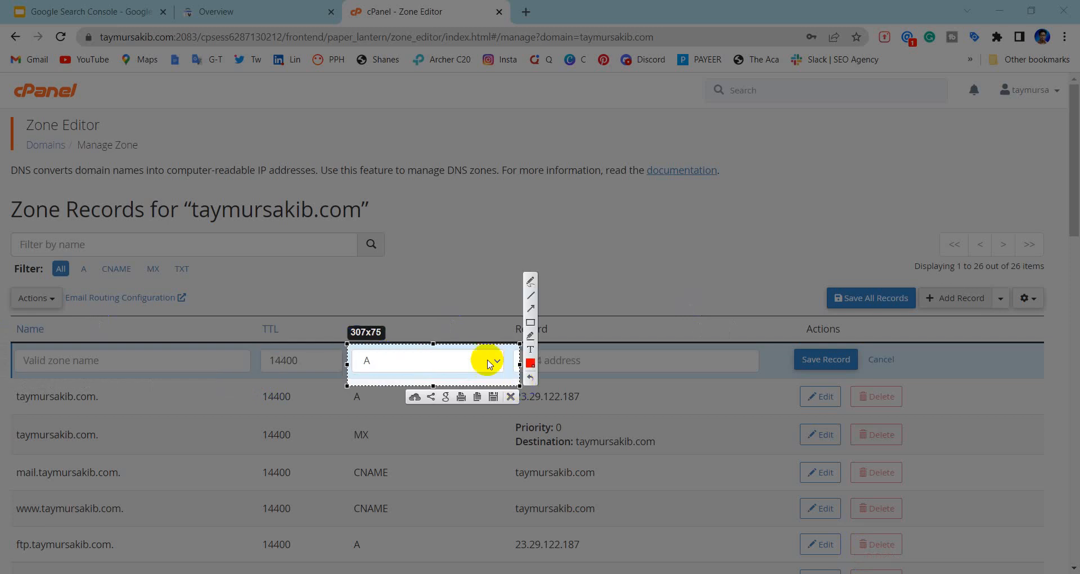
left_click(511, 398)
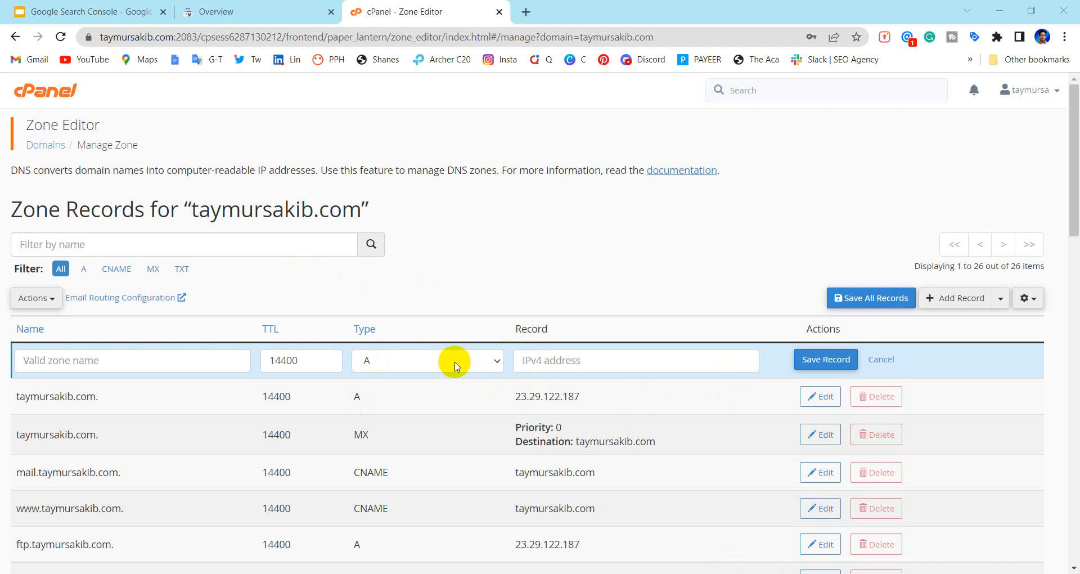
Step: Set the new record's type to TXT
left_click(491, 365)
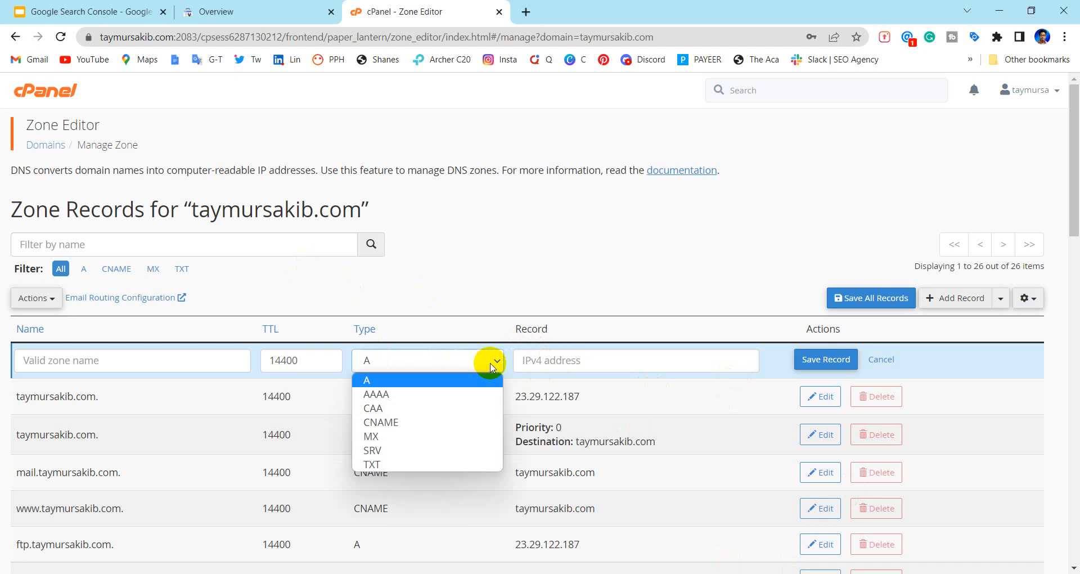
left_click(380, 464)
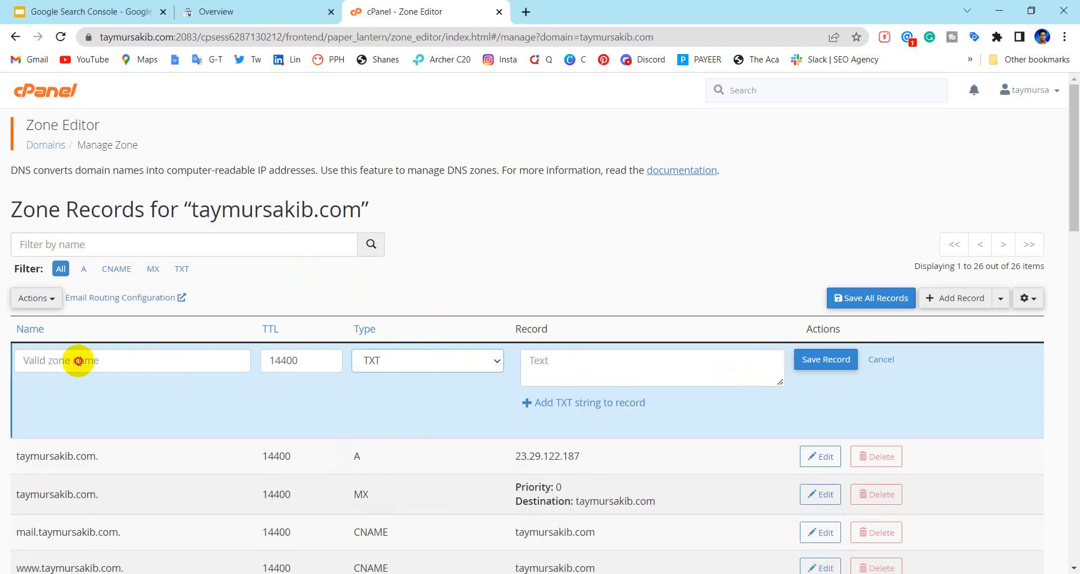
Step: Try the sample domain example.com as the new TXT record's zone name
left_click(80, 361)
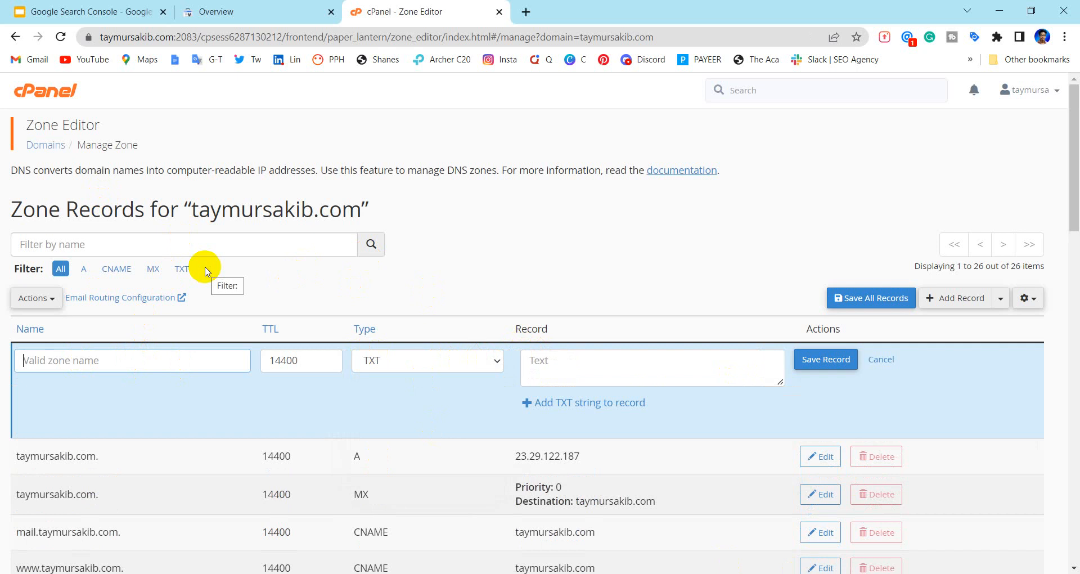
type("e")
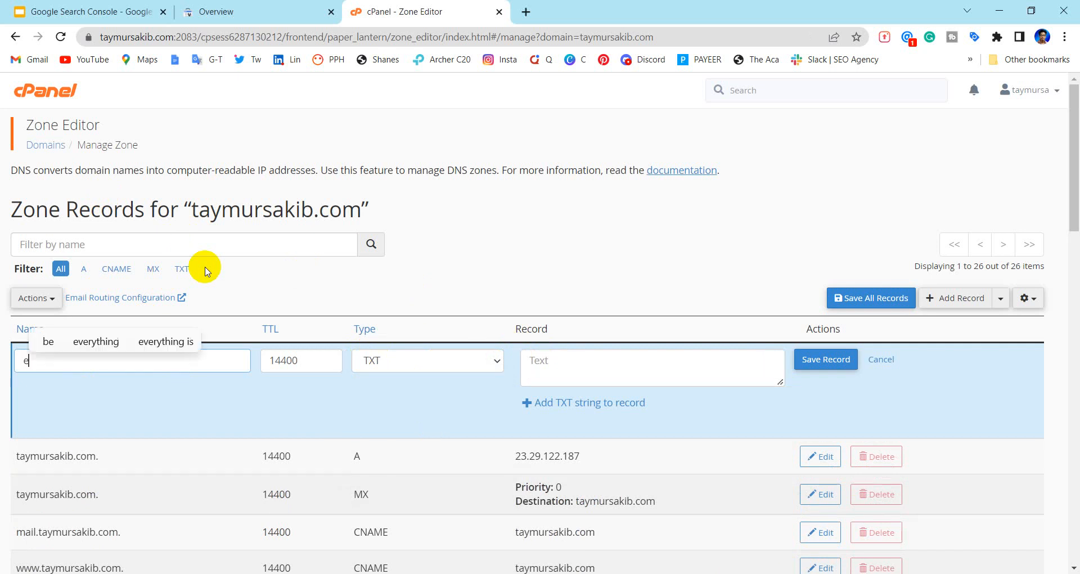
type("xampl")
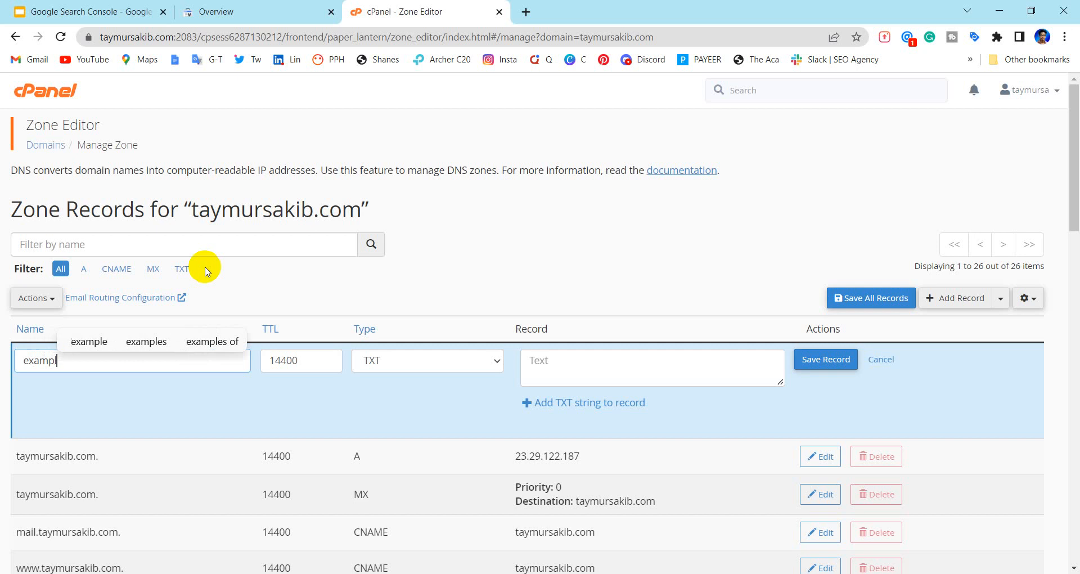
type("e")
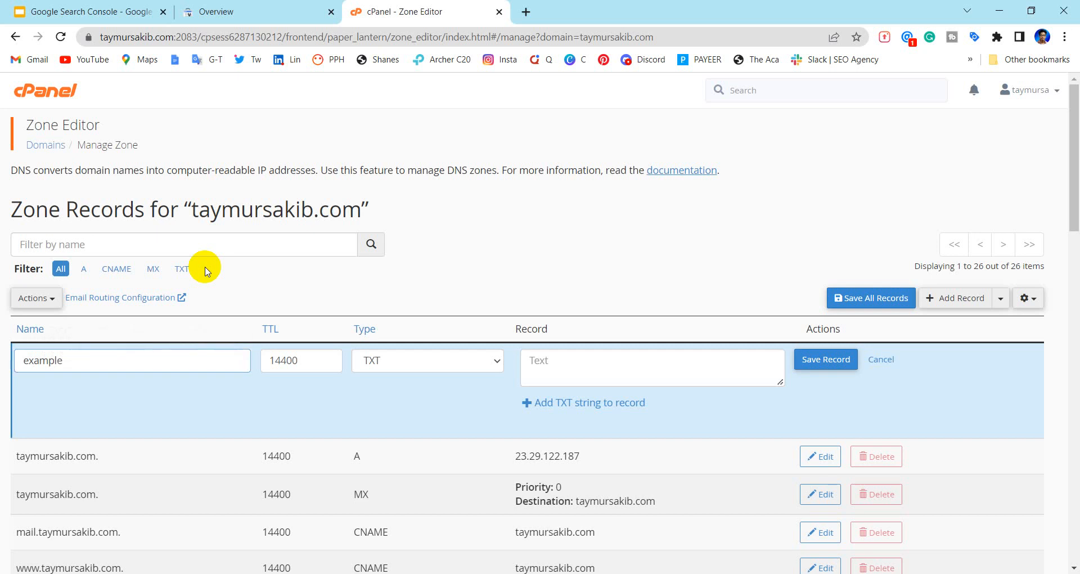
type(".com")
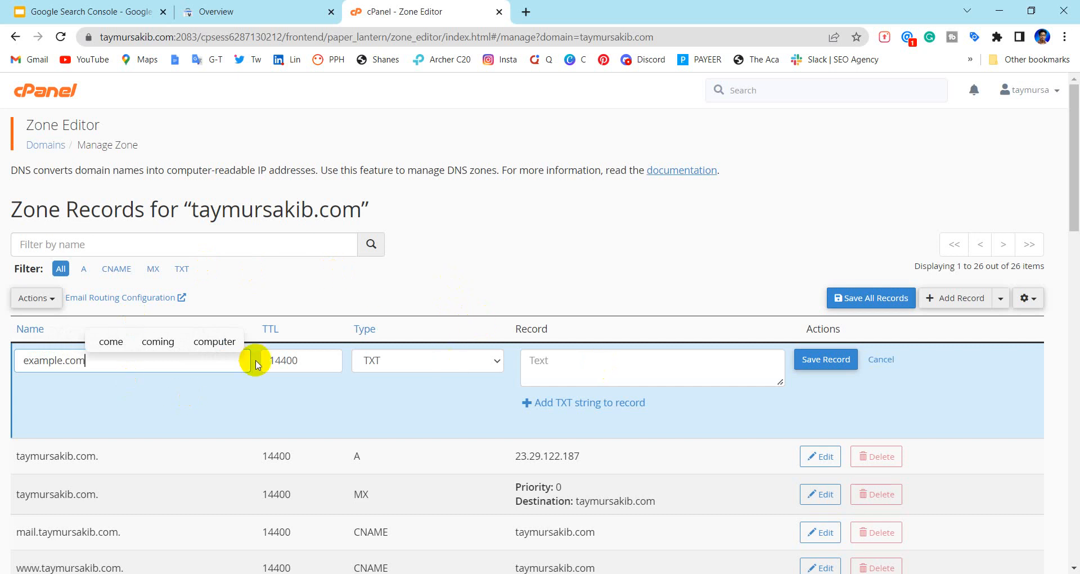
left_click(394, 283)
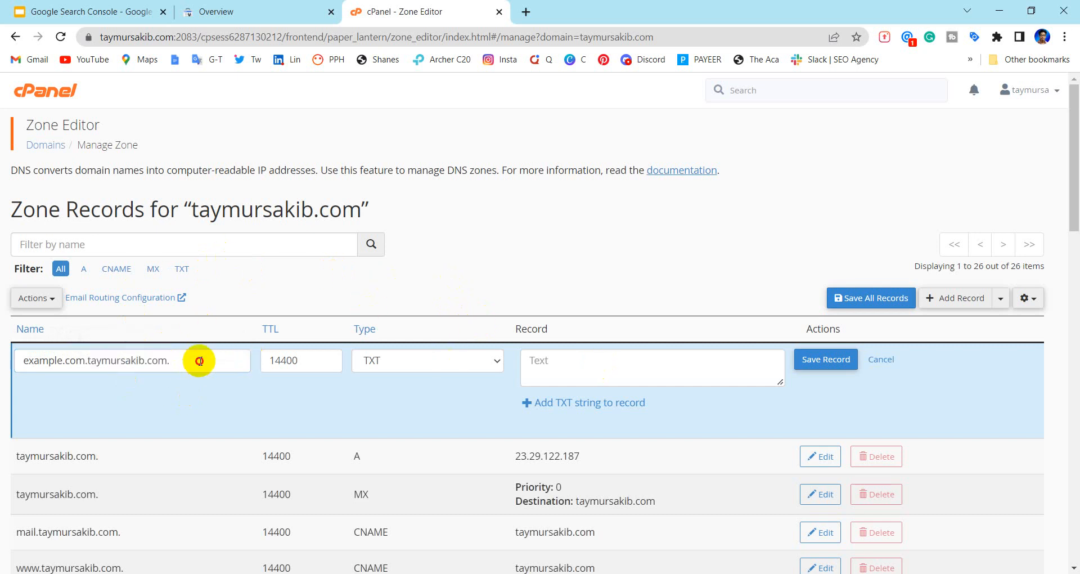
Step: Replace the TXT record's zone name with taymursakib.com
left_click(199, 360)
left_click_drag(198, 360, 17, 360)
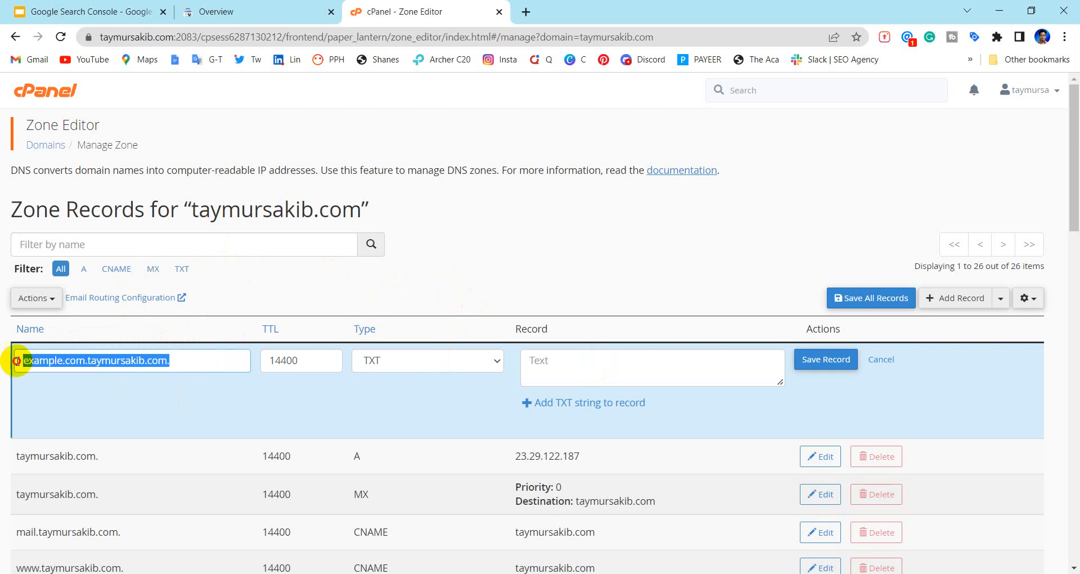
type("ta")
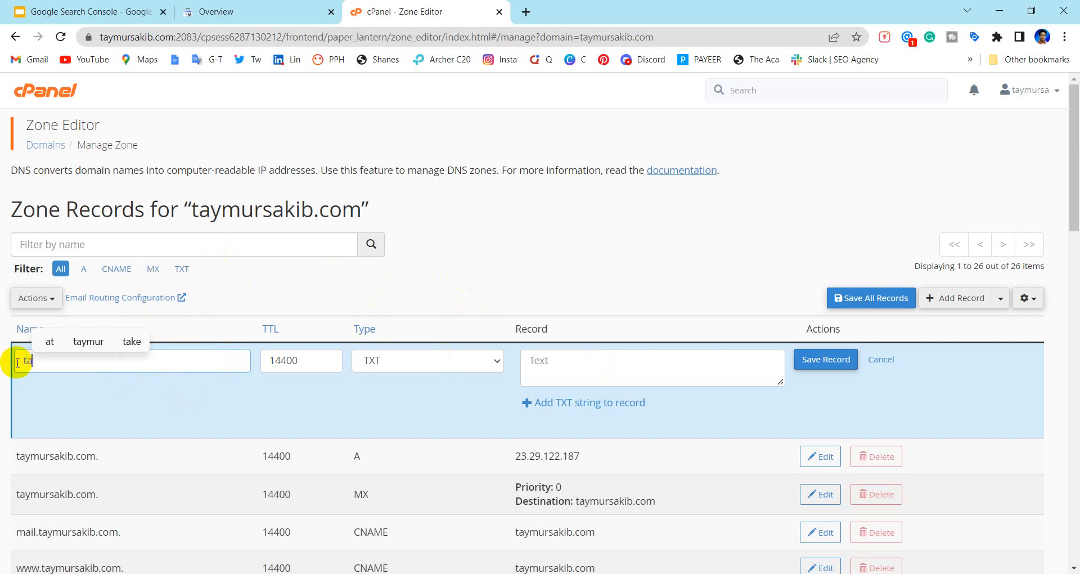
type("ymu")
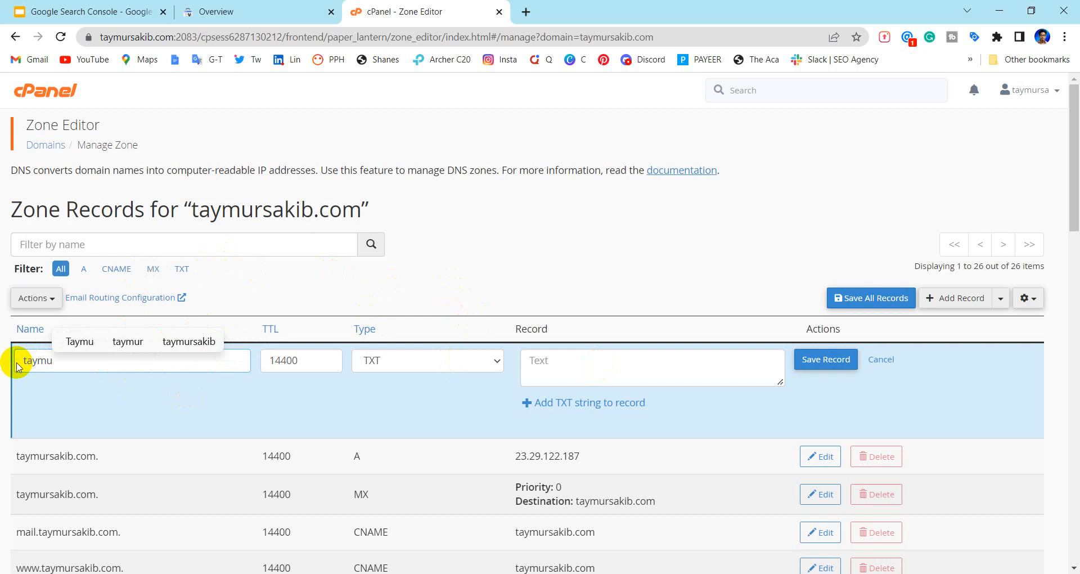
left_click(197, 341)
type(".")
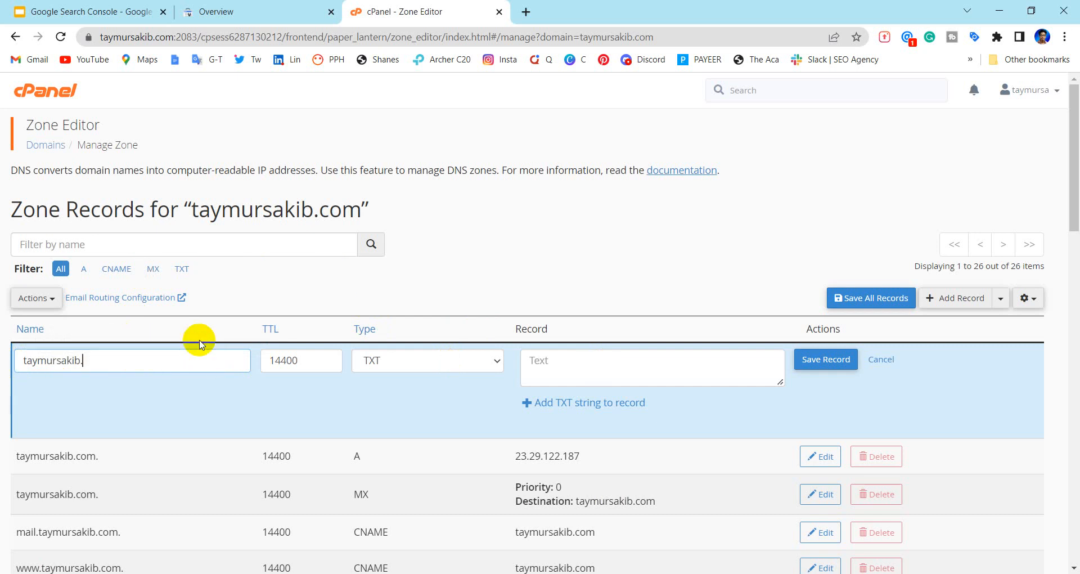
type("com")
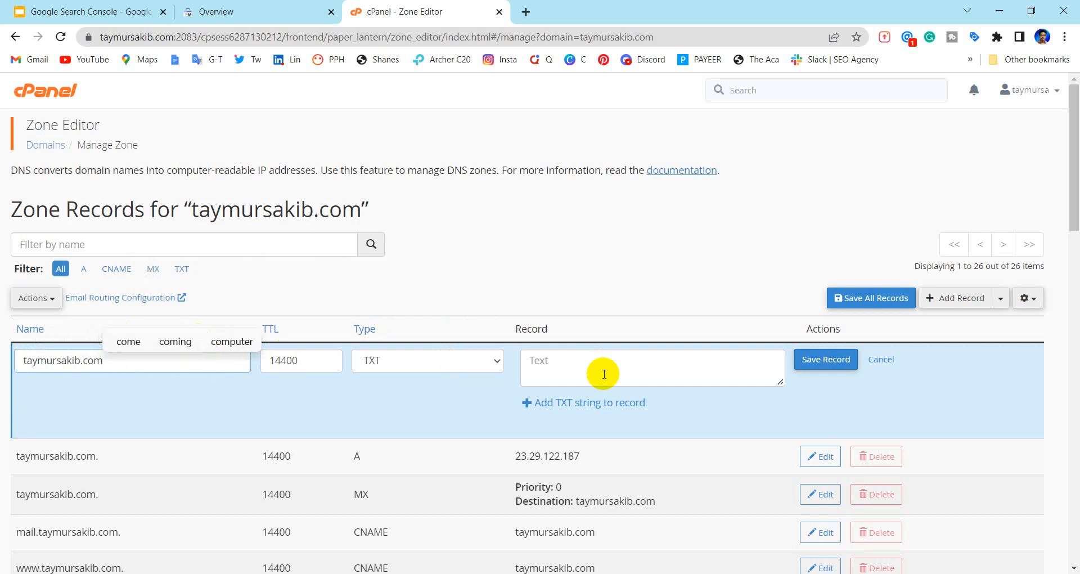
Step: Copy the TXT verification token from Google Search Console into the new record's text in cPanel and save the record
left_click(597, 360)
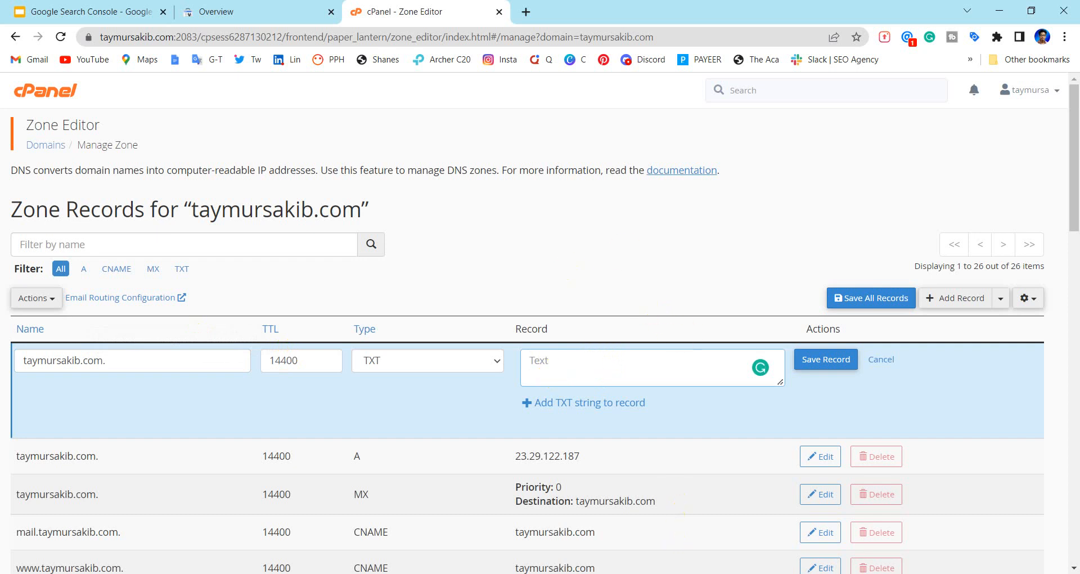
left_click(653, 573)
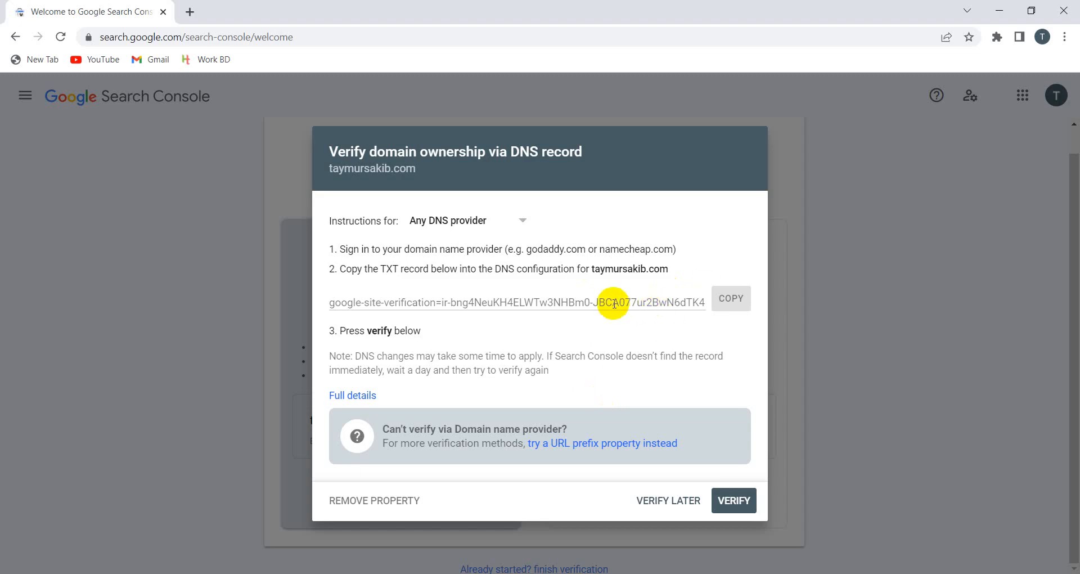
left_click(733, 299)
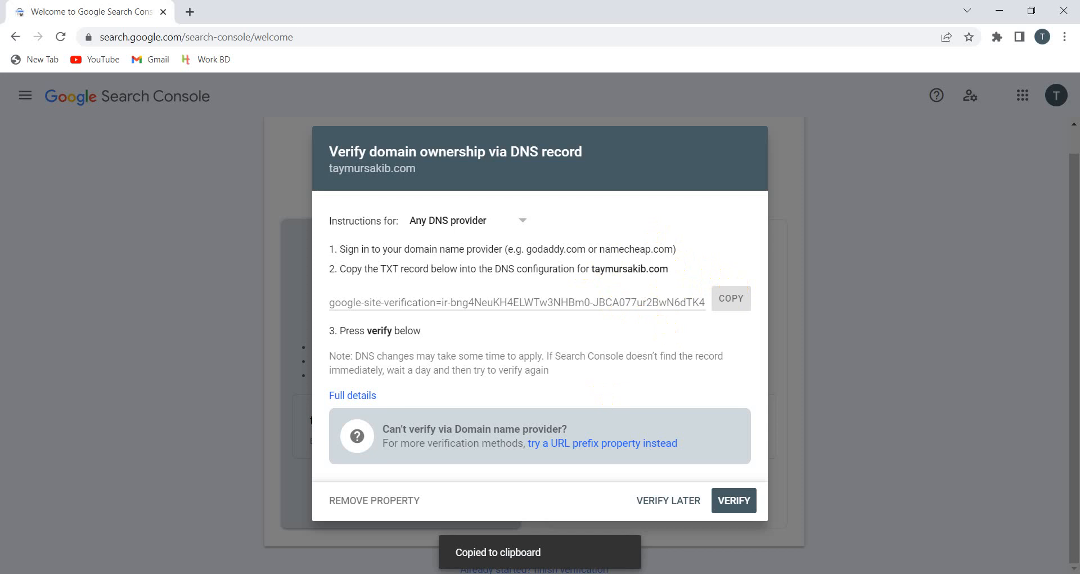
key("alt+Tab")
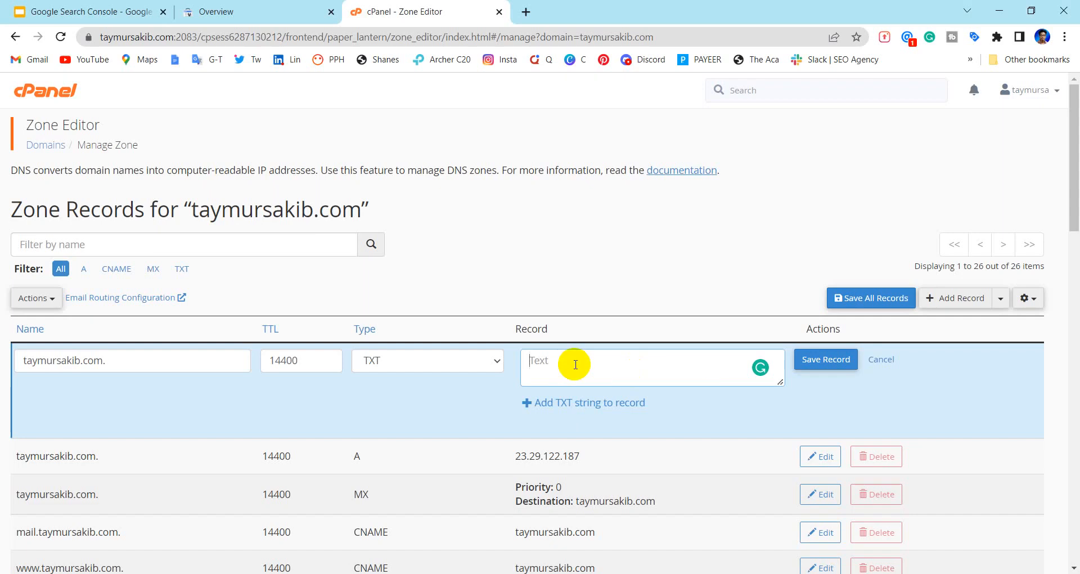
key("ctrl+v")
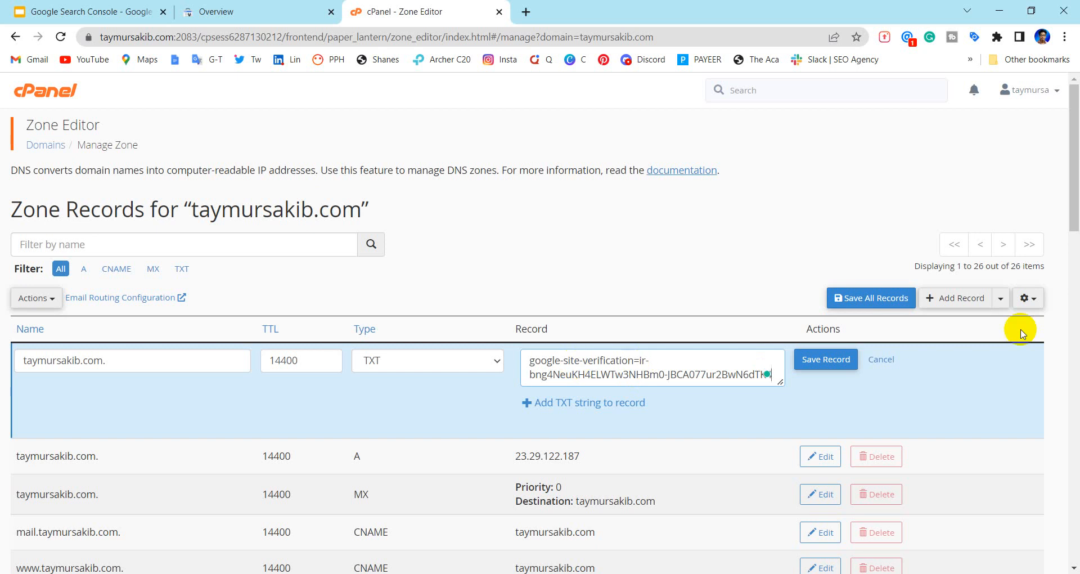
mouse_move(664, 573)
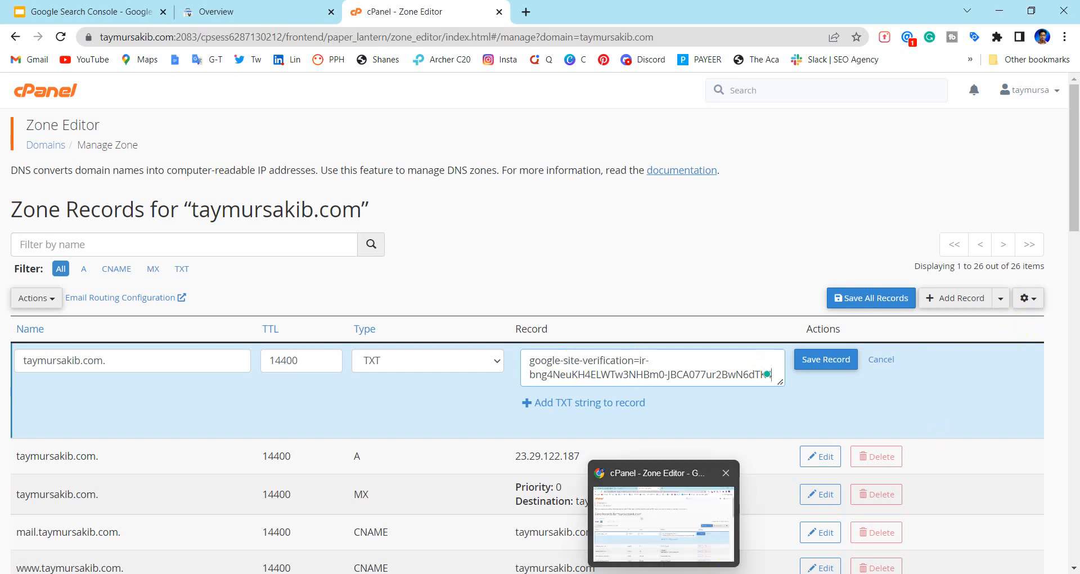
scroll(795, 248, "down", 1)
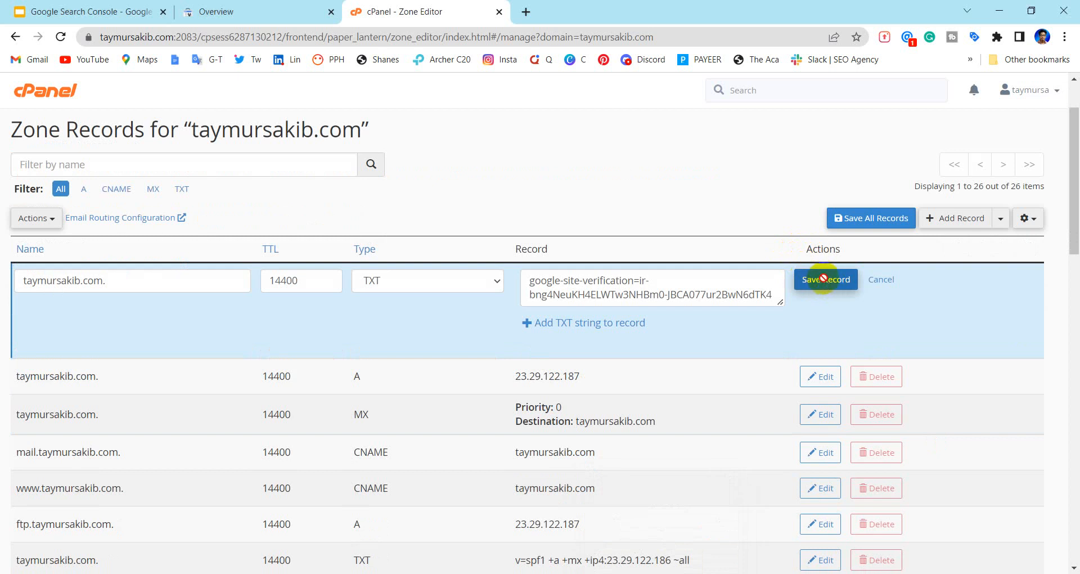
left_click(823, 279)
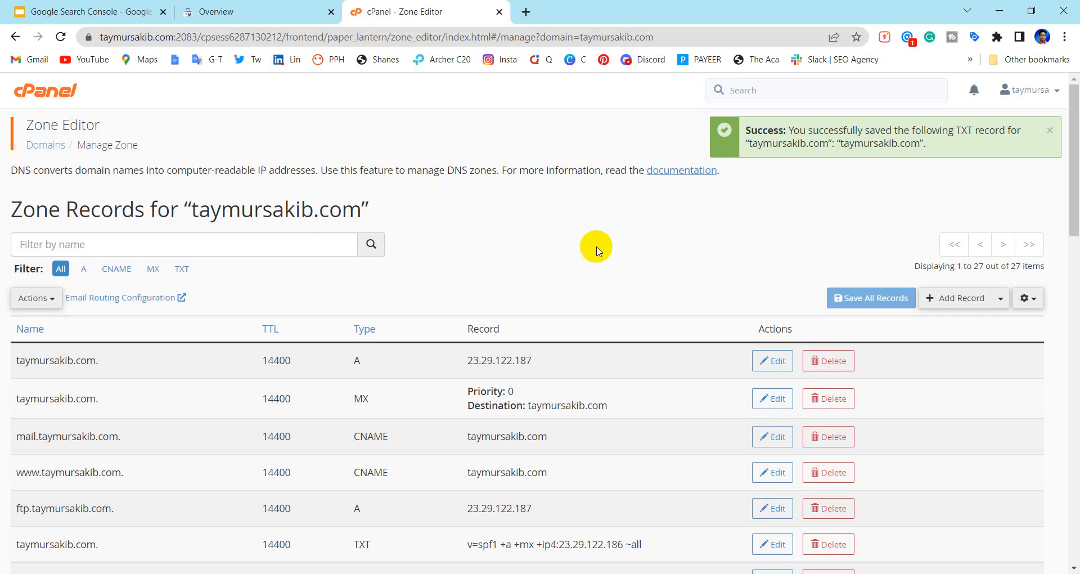
Step: Switch back to the domain ownership verification dialog in Google Search Console
key("alt+Tab")
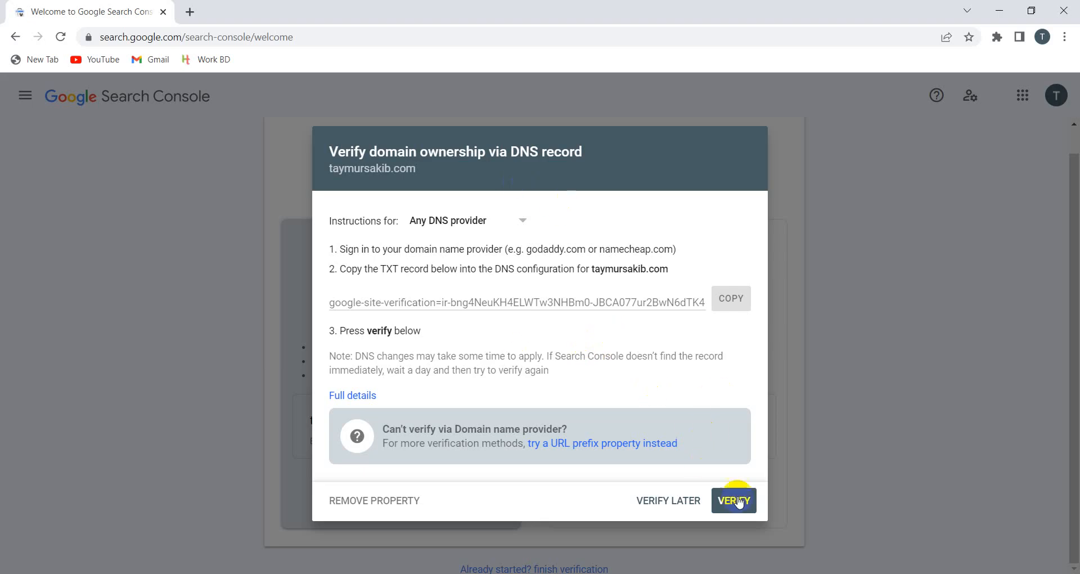
key("Print")
left_click_drag(679, 474, 795, 554)
left_click(806, 491)
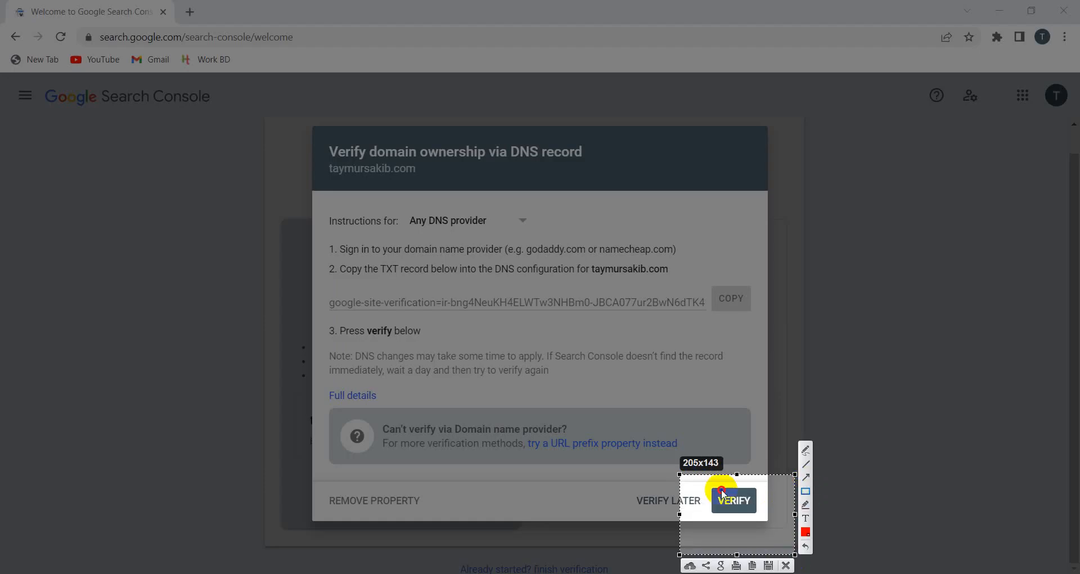
left_click_drag(709, 489, 744, 514)
left_click(786, 565)
Step: Verify ownership of taymursakib.com via the DNS record and close the verification dialog
left_click(746, 499)
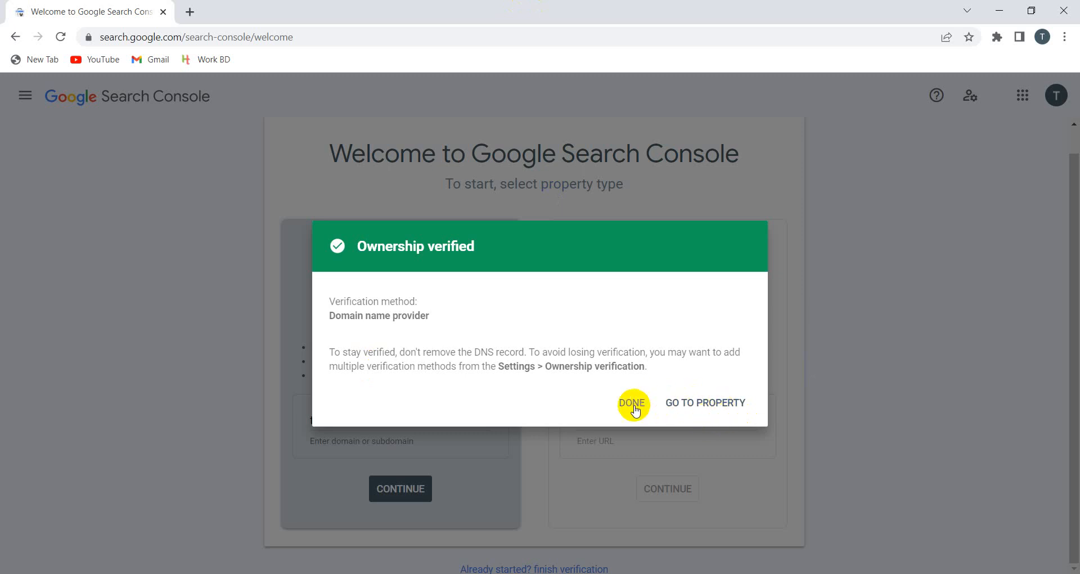
left_click(928, 259)
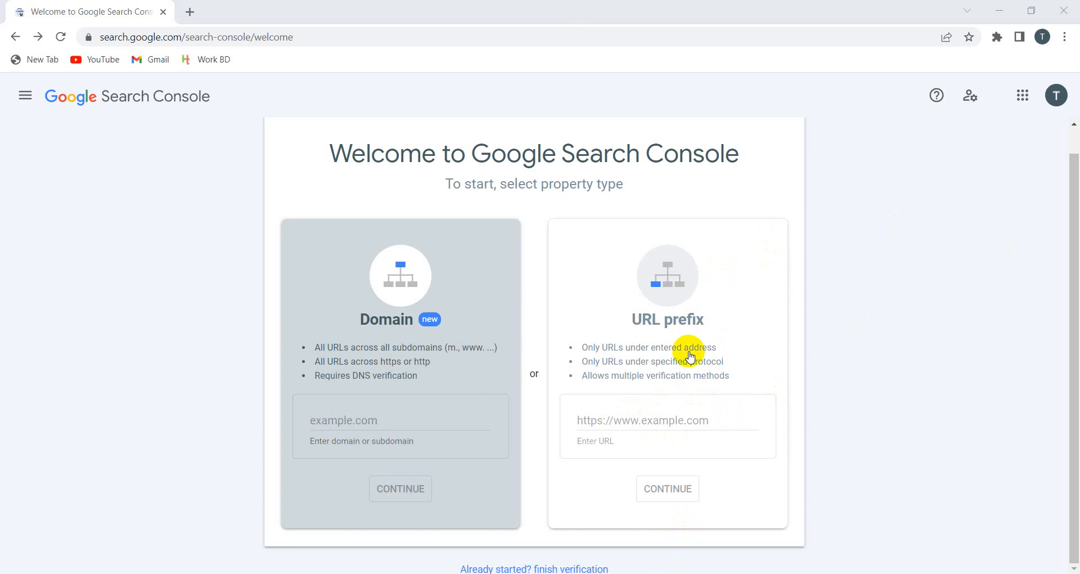
left_click(643, 418)
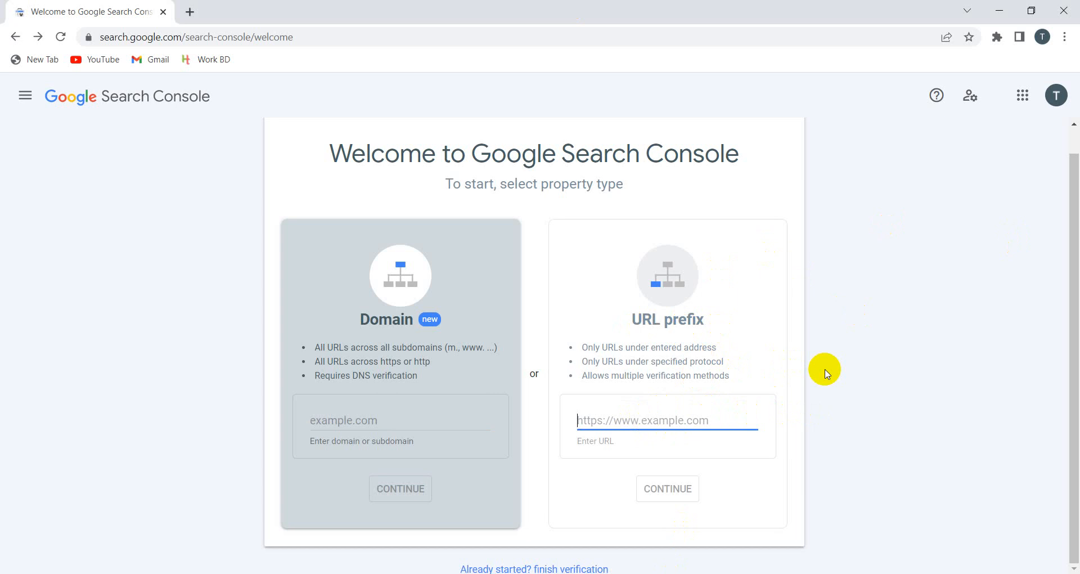
type("h")
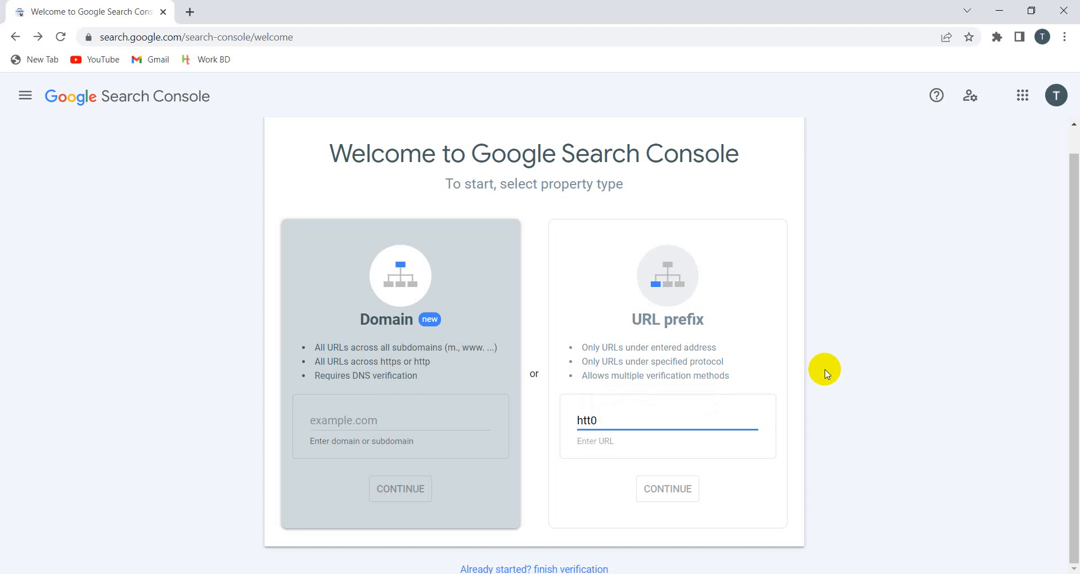
type("ttps://taymursakib.com")
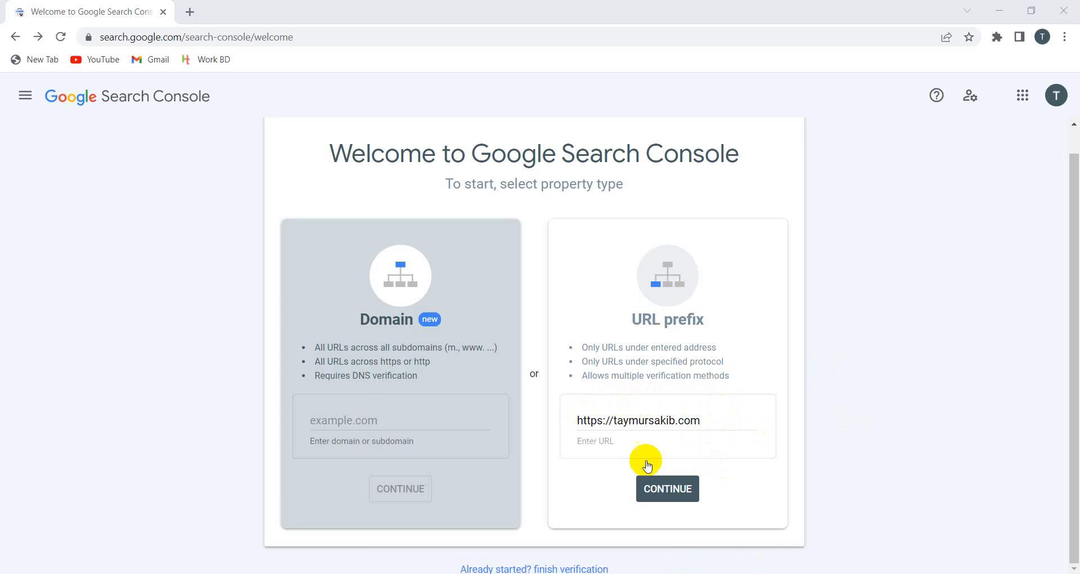
left_click(675, 491)
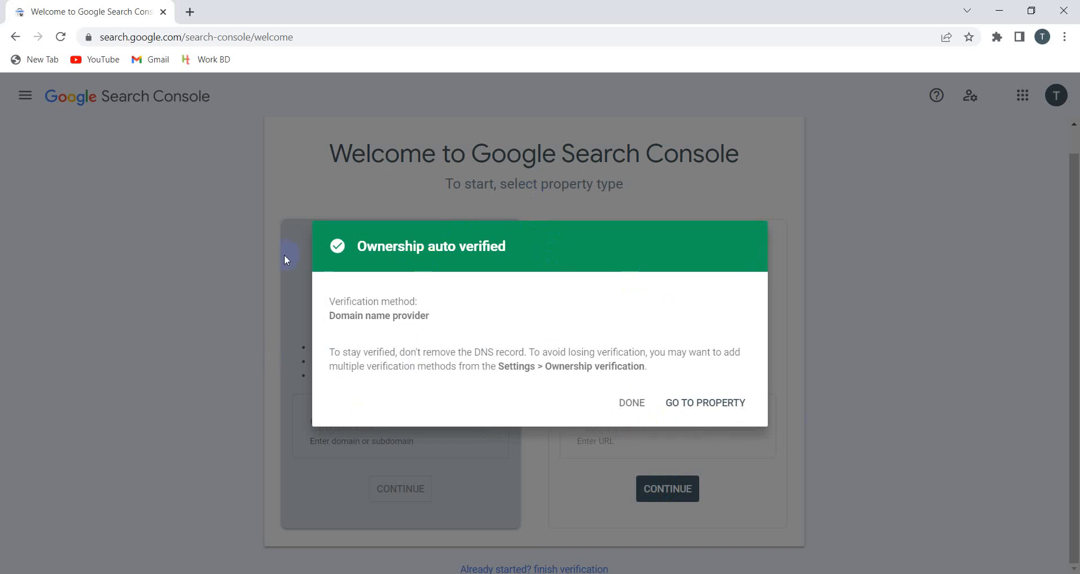
left_click(234, 246)
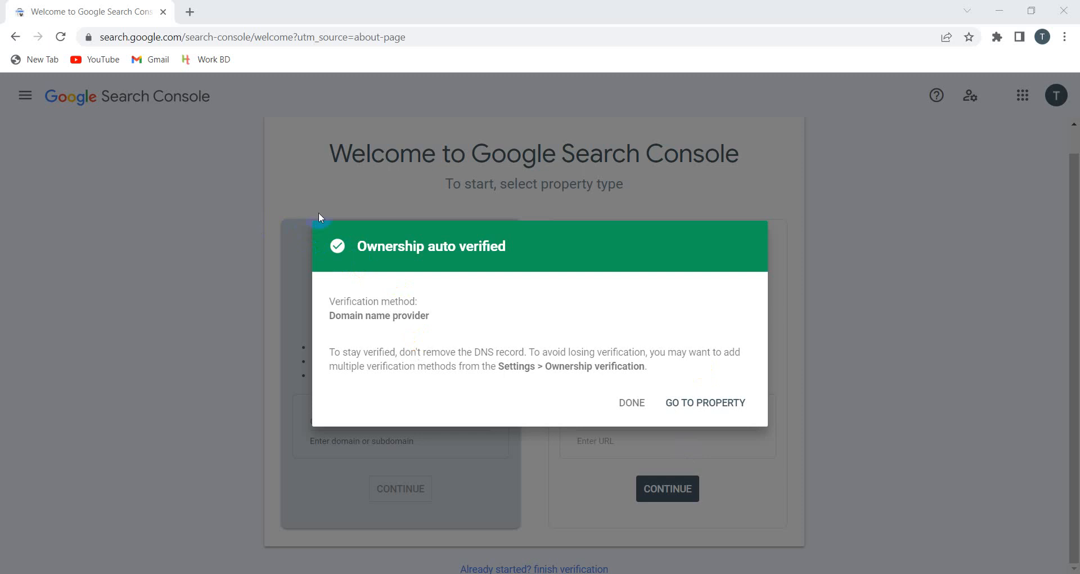
left_click(886, 285)
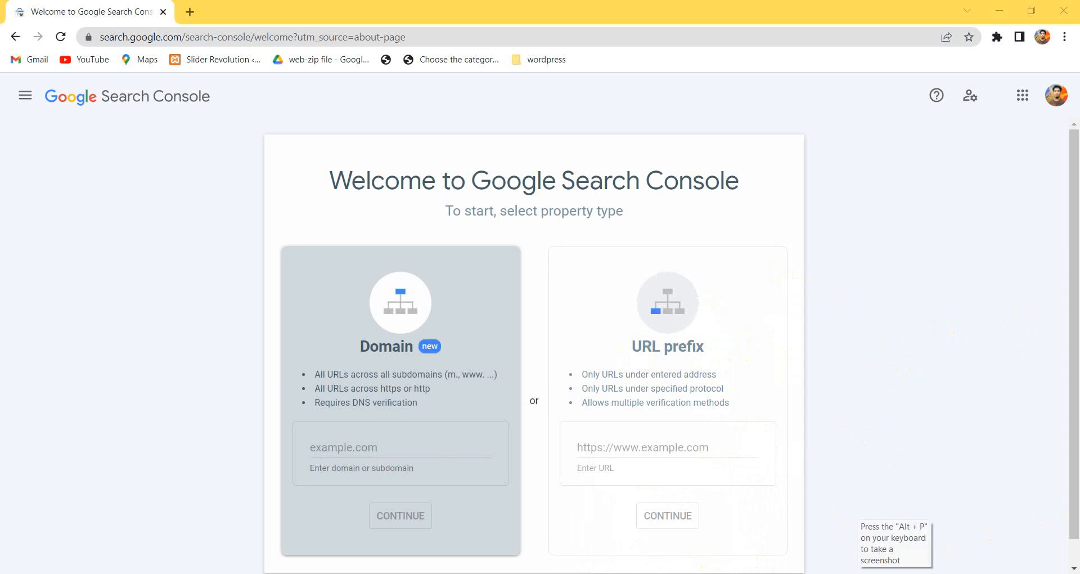
key("alt+p")
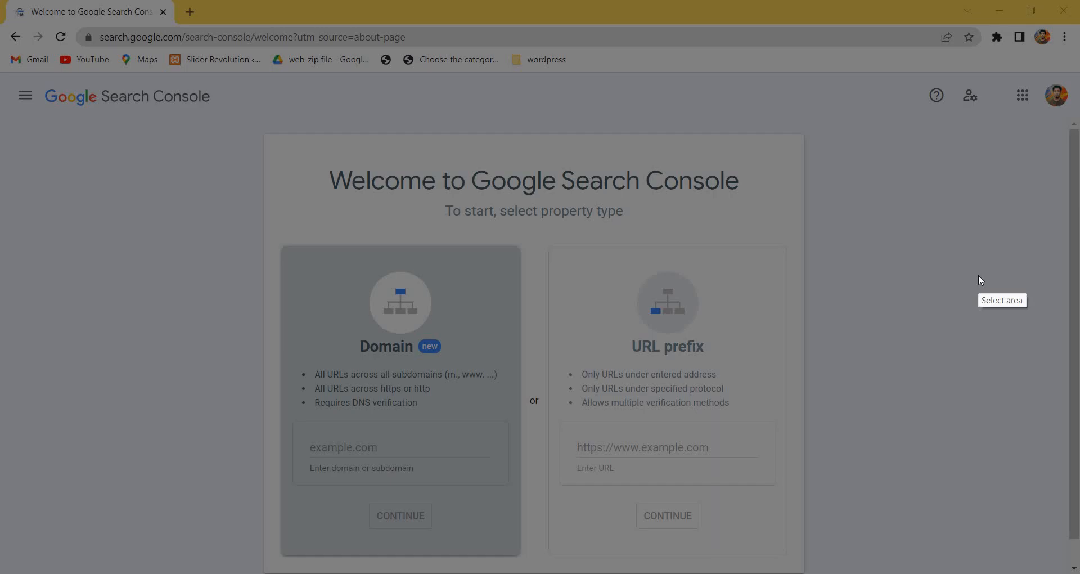
mouse_move(1039, 66)
left_mouse_down()
mouse_move(1076, 105)
mouse_move(1079, 129)
left_mouse_up()
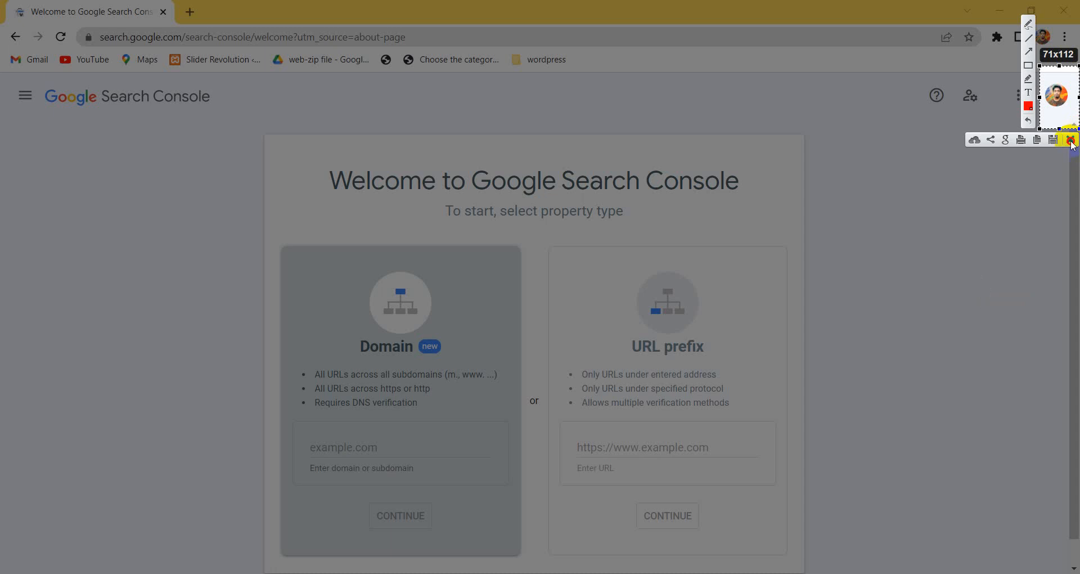
left_click(1071, 140)
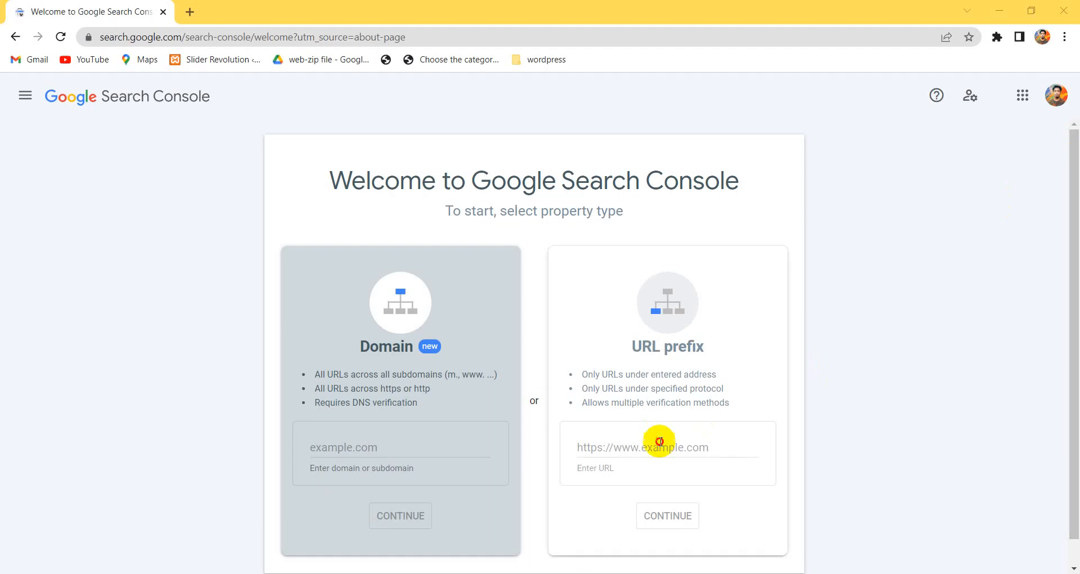
left_click(660, 445)
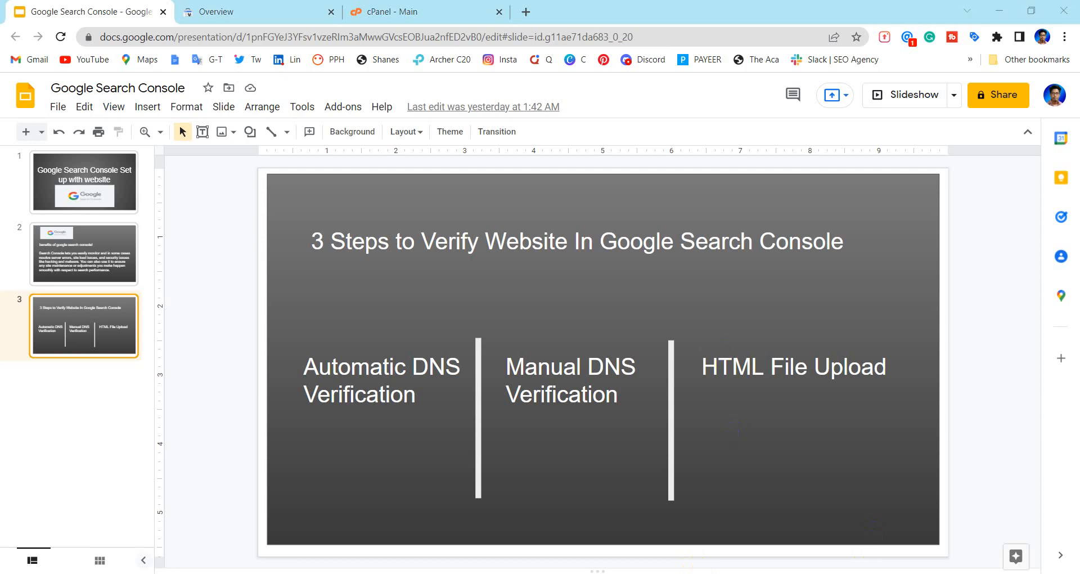
key("Print")
left_click_drag(698, 305, 931, 441)
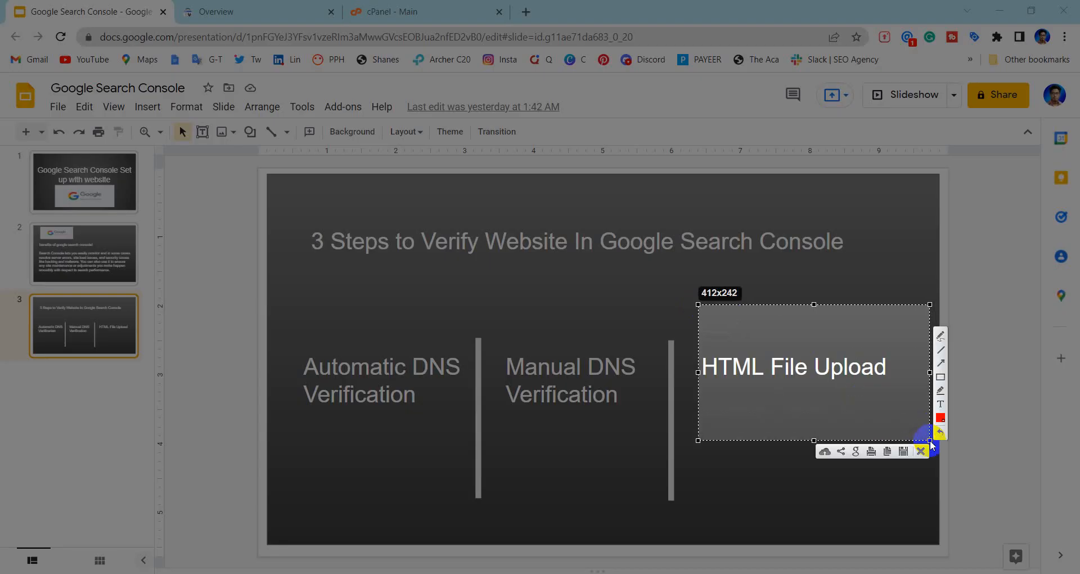
left_click(920, 451)
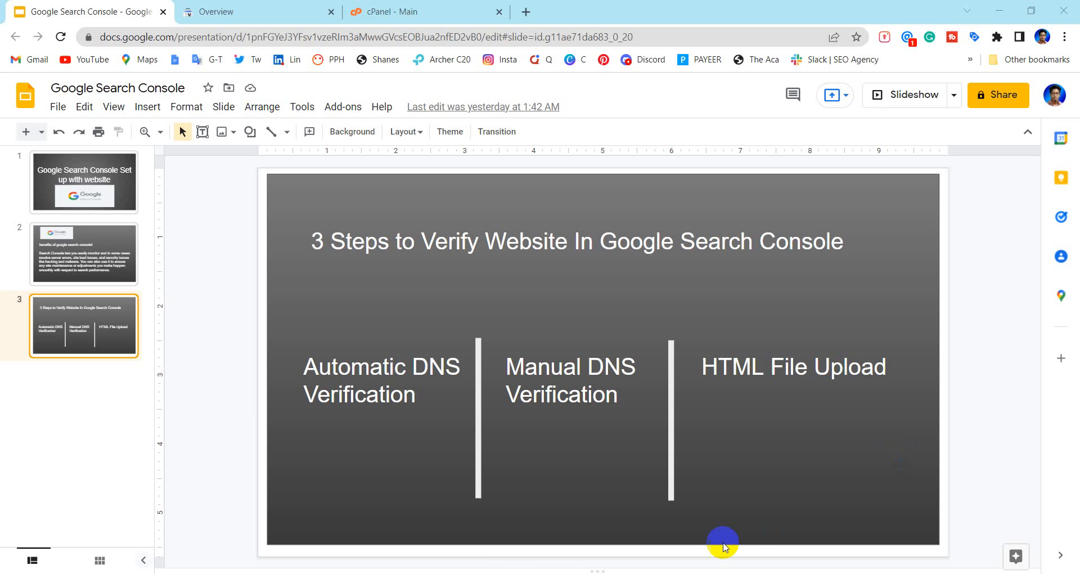
left_click(726, 571)
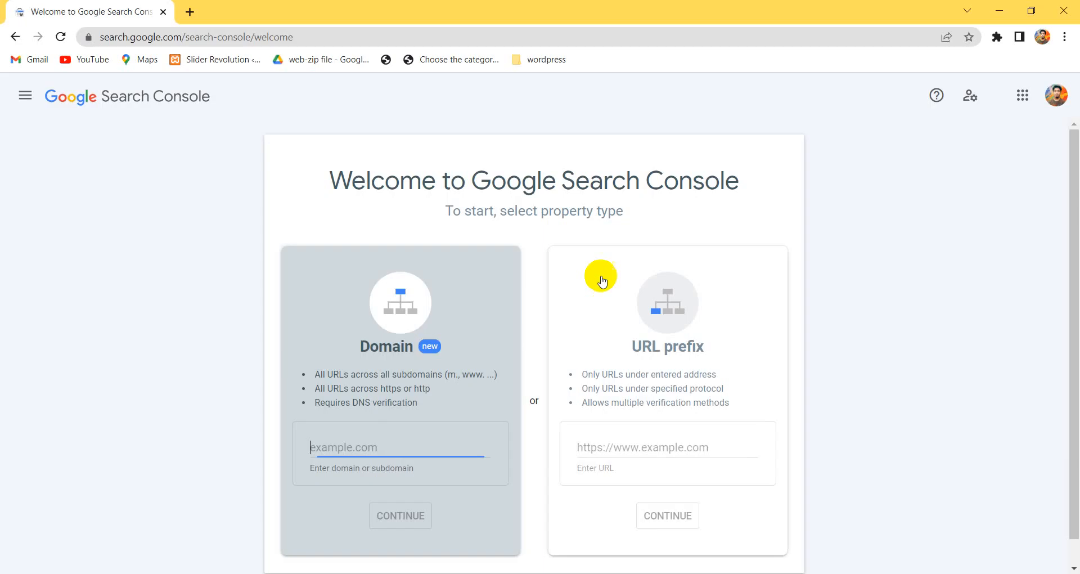
left_click(634, 440)
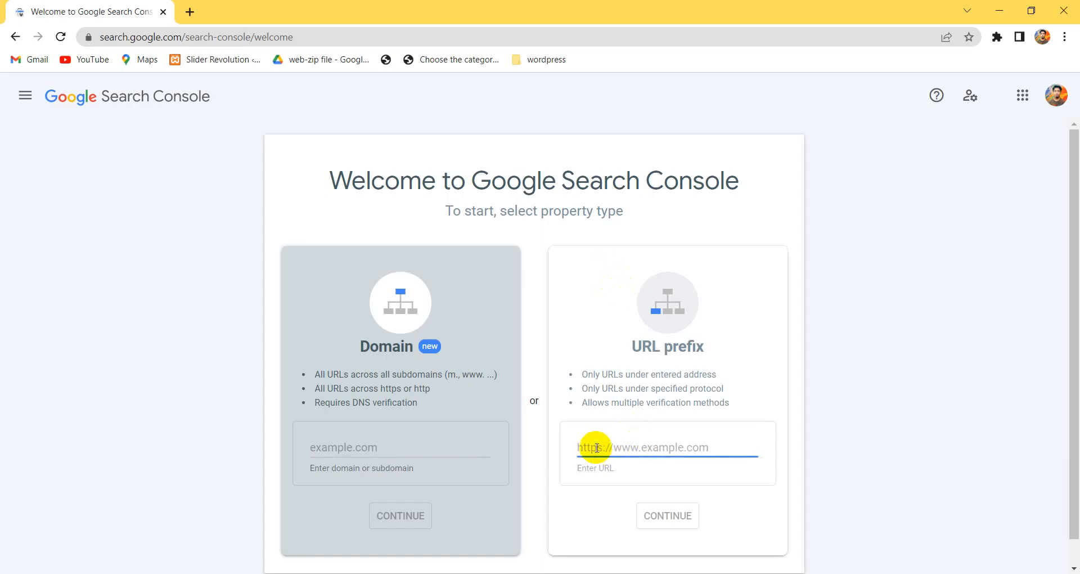
type("https://taymursakib.com")
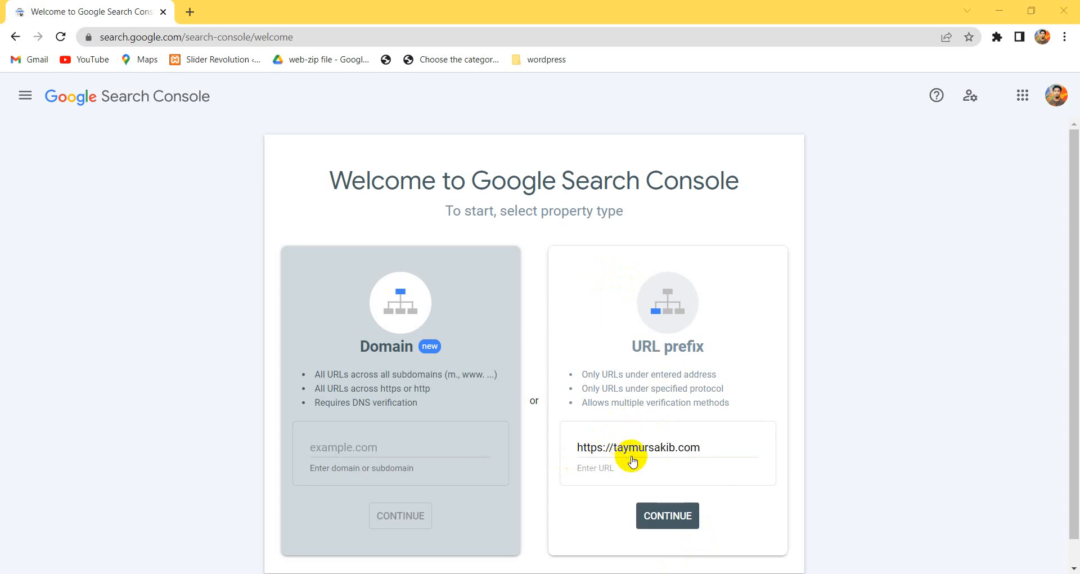
left_click(670, 517)
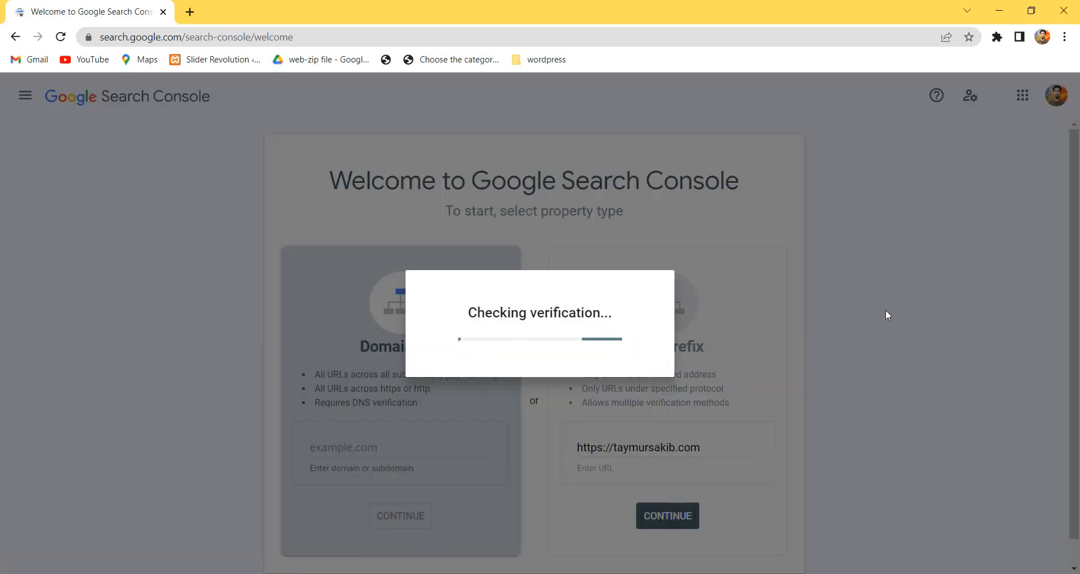
left_click(621, 303)
left_click(601, 269)
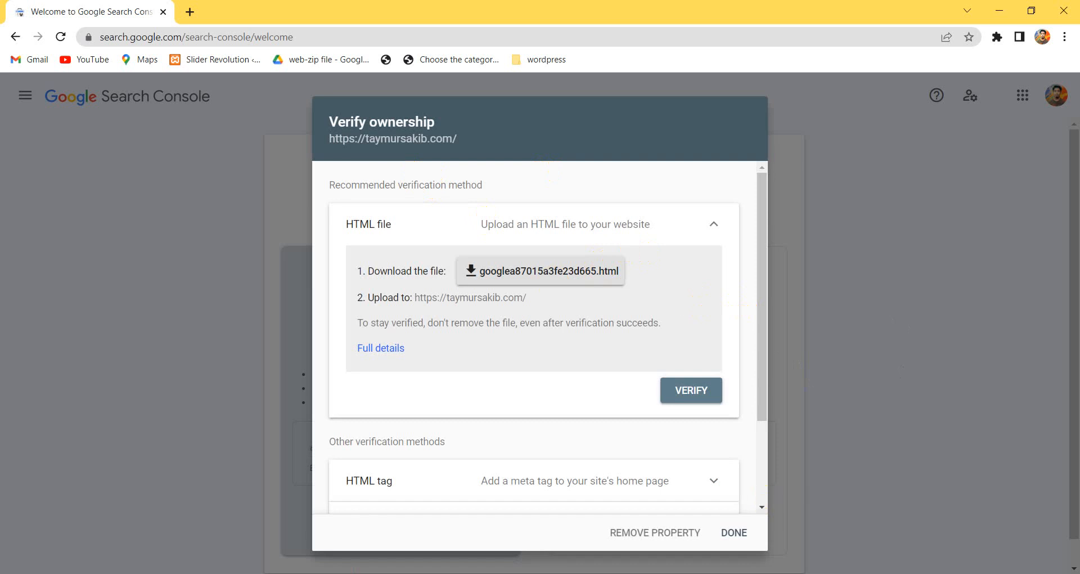
key("Print")
left_click_drag(449, 241, 664, 304)
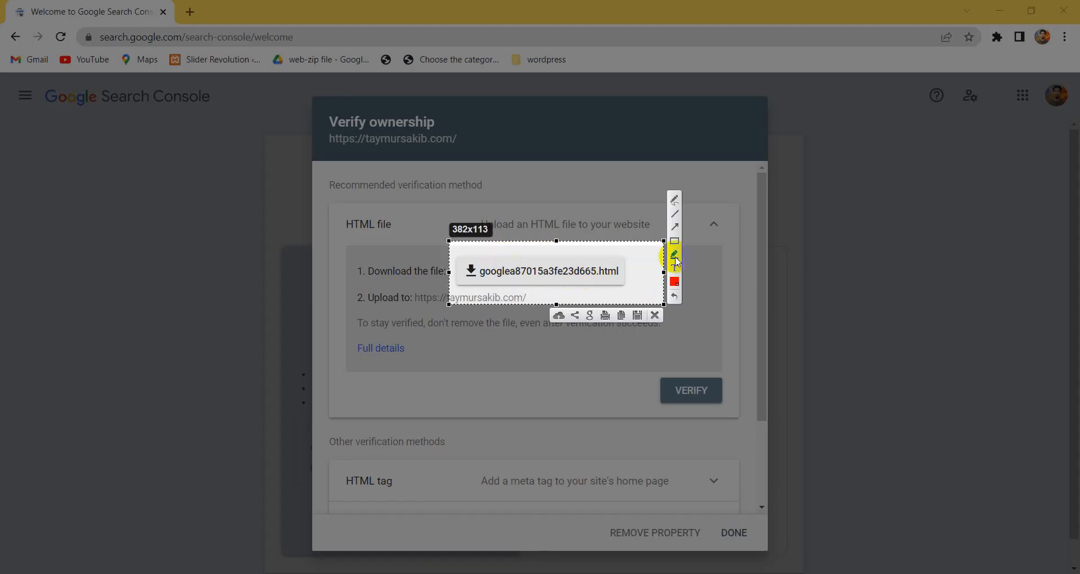
left_click(675, 241)
left_click_drag(459, 256, 494, 288)
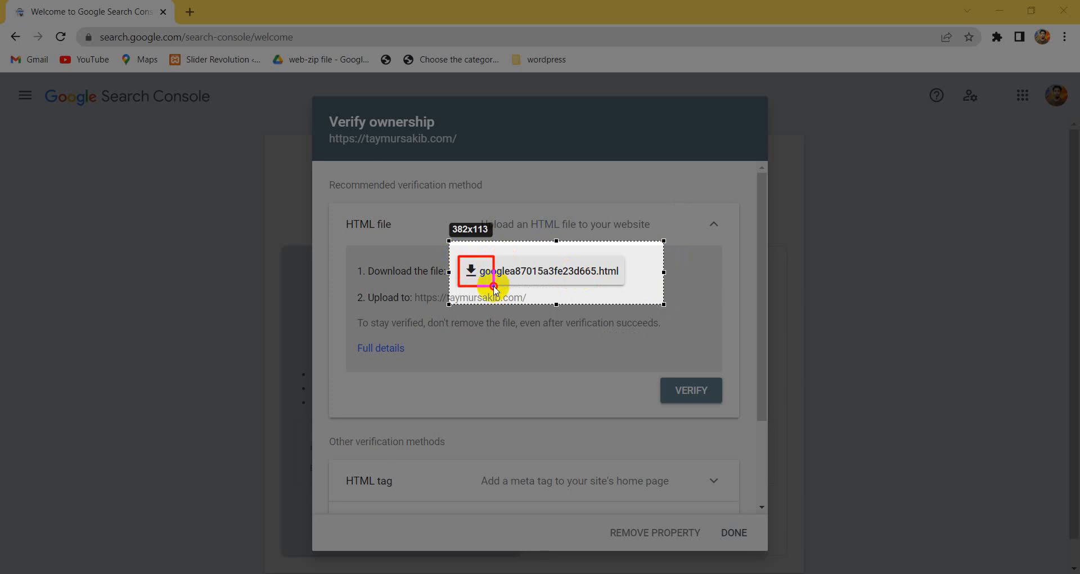
left_click(655, 315)
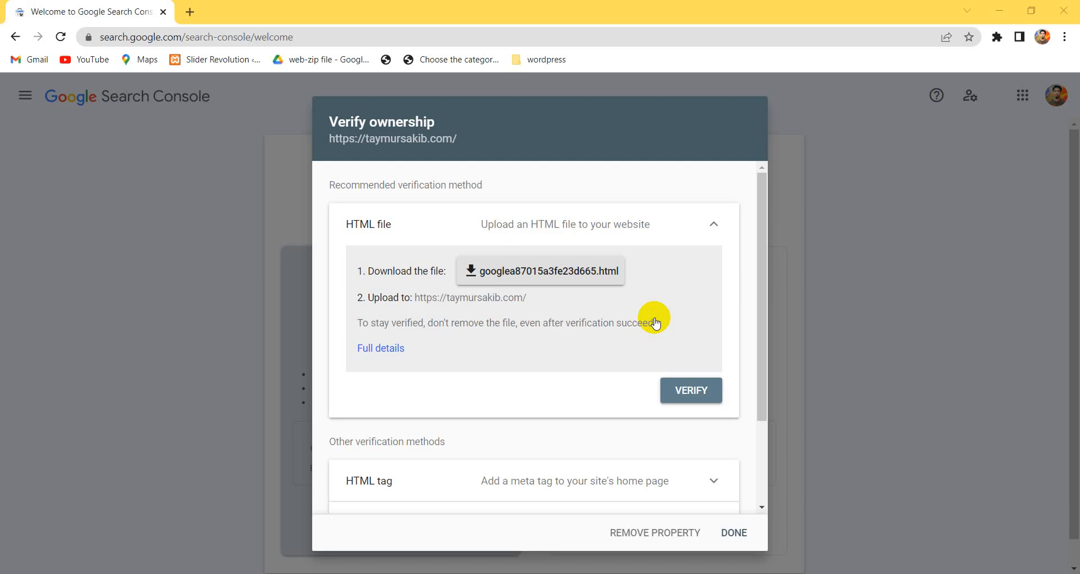
Step: Download the HTML verification file and save it in the Downloads folder
left_click(472, 272)
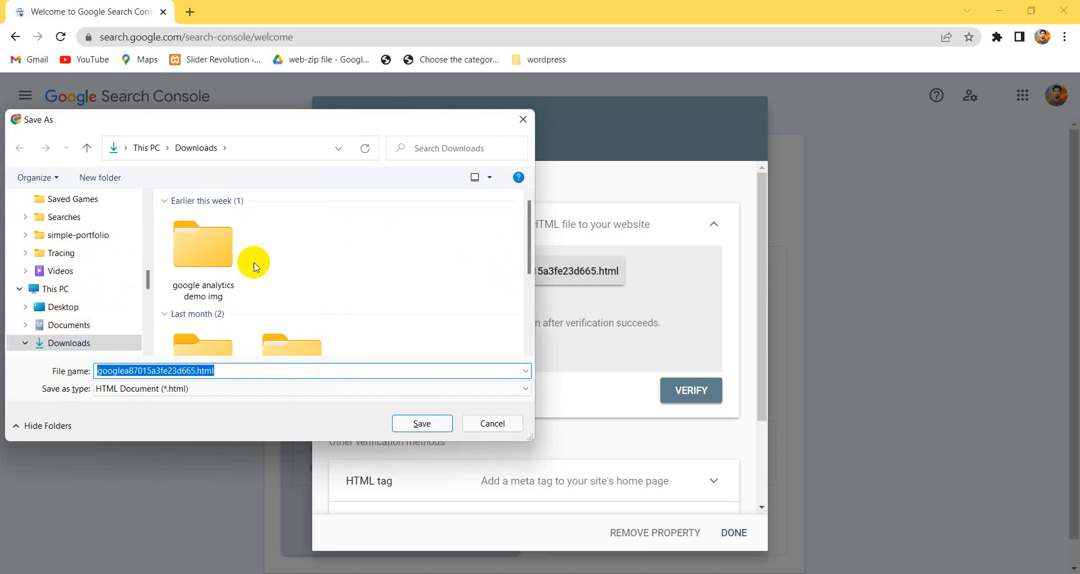
left_click(423, 422)
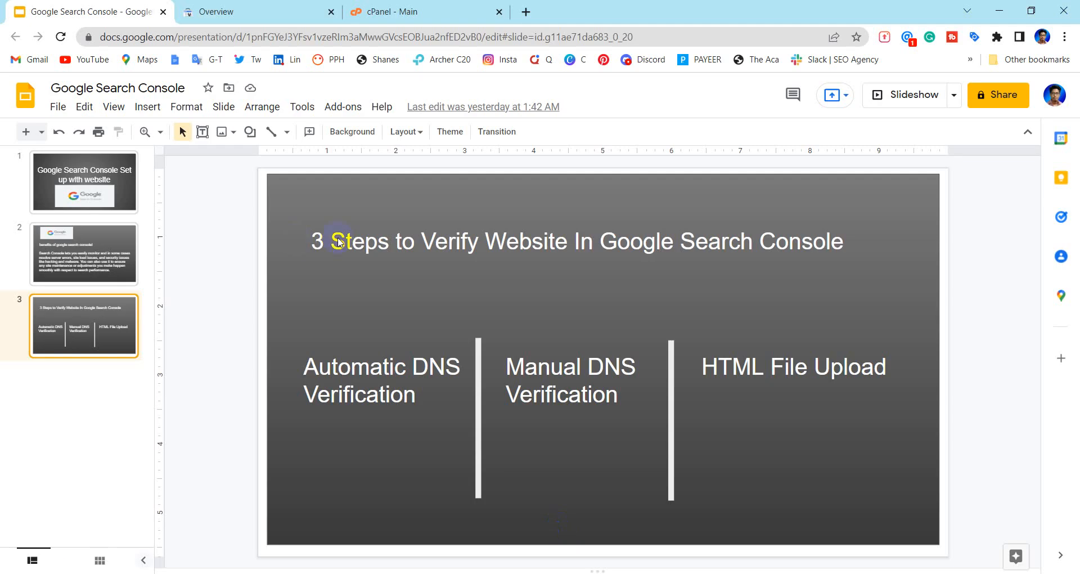
Step: Switch to the cPanel main page and bring its Files section into view
left_click(405, 10)
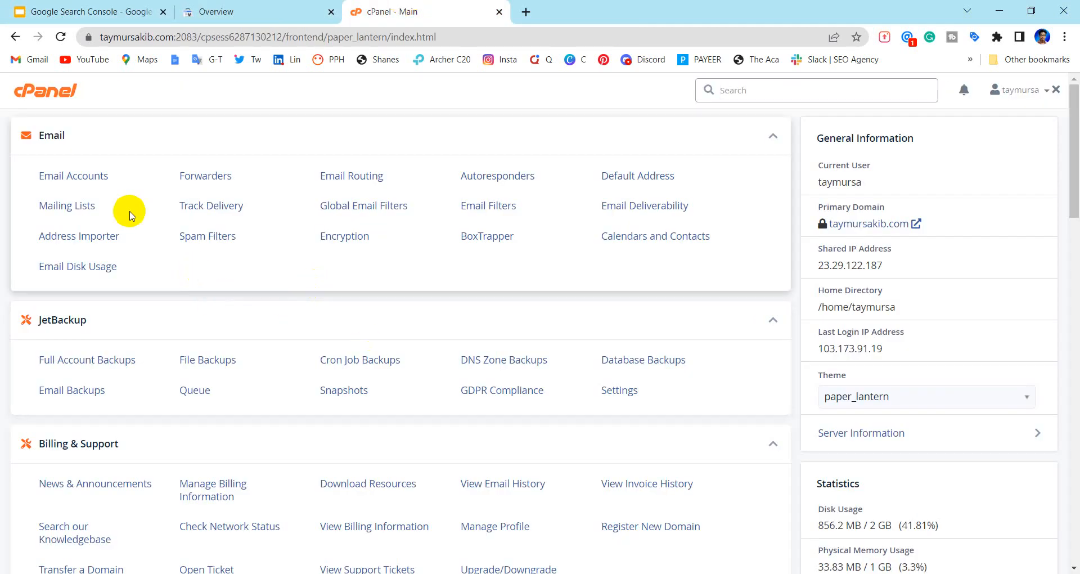
scroll(130, 214, "down", 1)
scroll(130, 213, "down", 5)
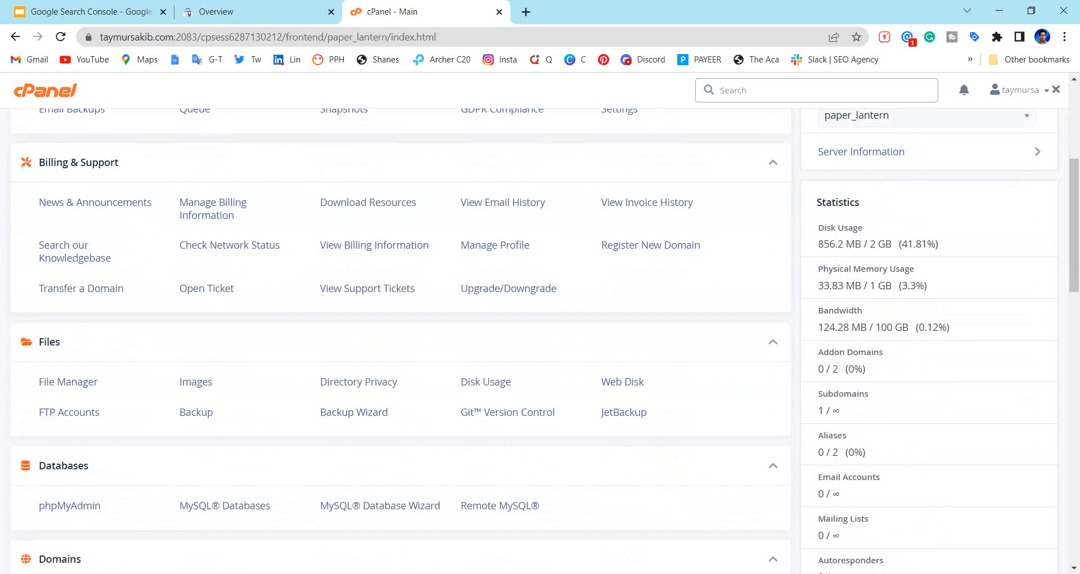
key("Print")
left_click_drag(9, 359, 126, 406)
left_click(117, 417)
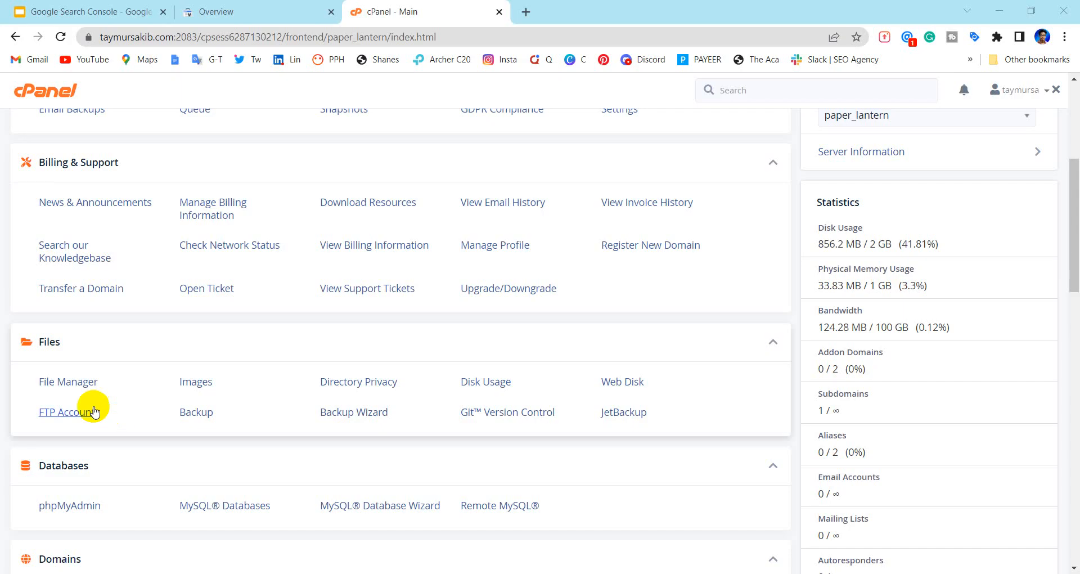
Step: Open the File Manager from the Files section of cPanel
left_click(79, 383)
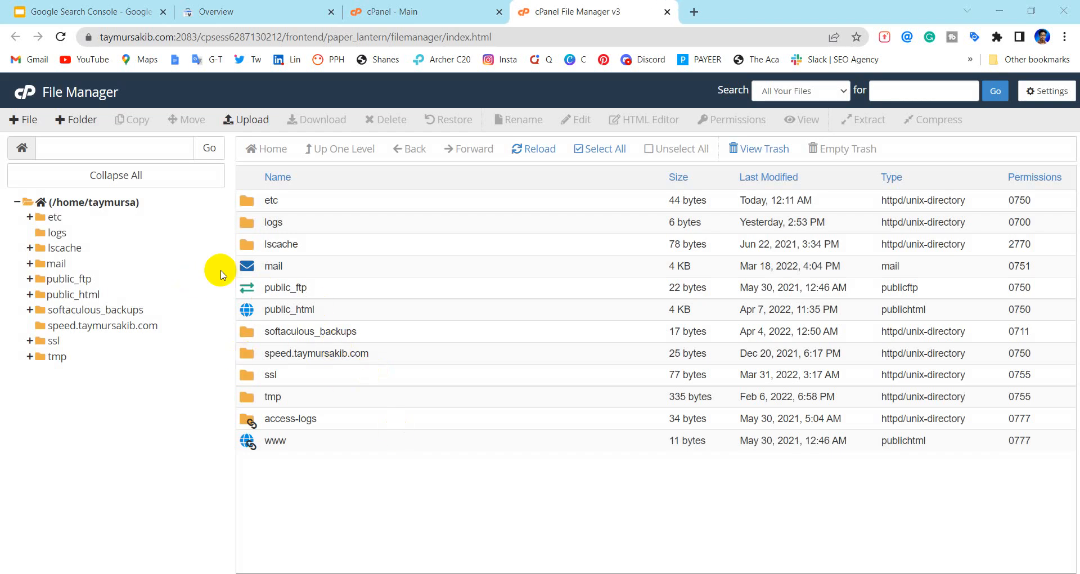
key("Print")
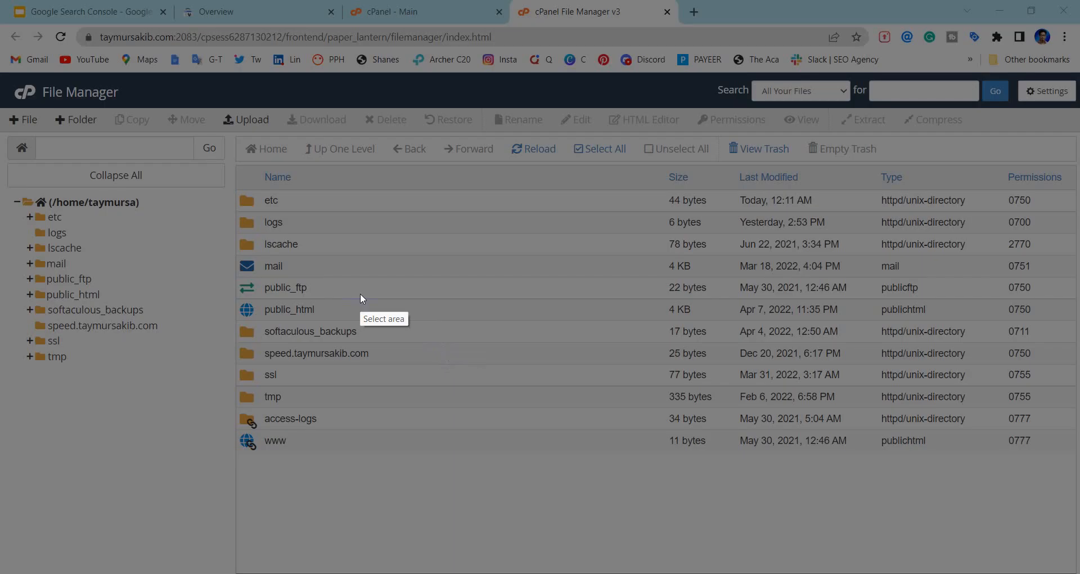
left_click_drag(229, 276, 373, 340)
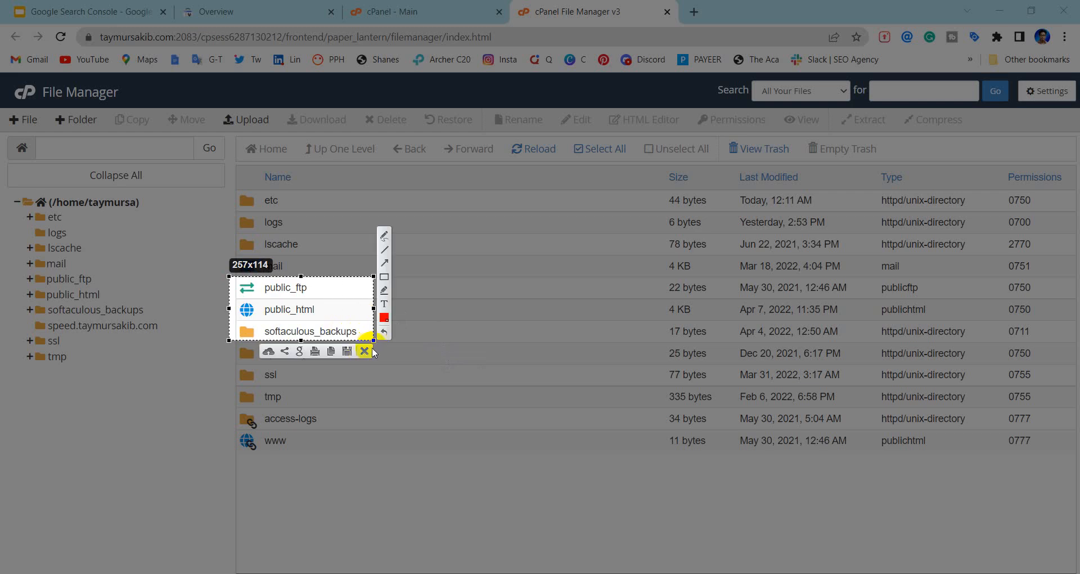
left_click(363, 353)
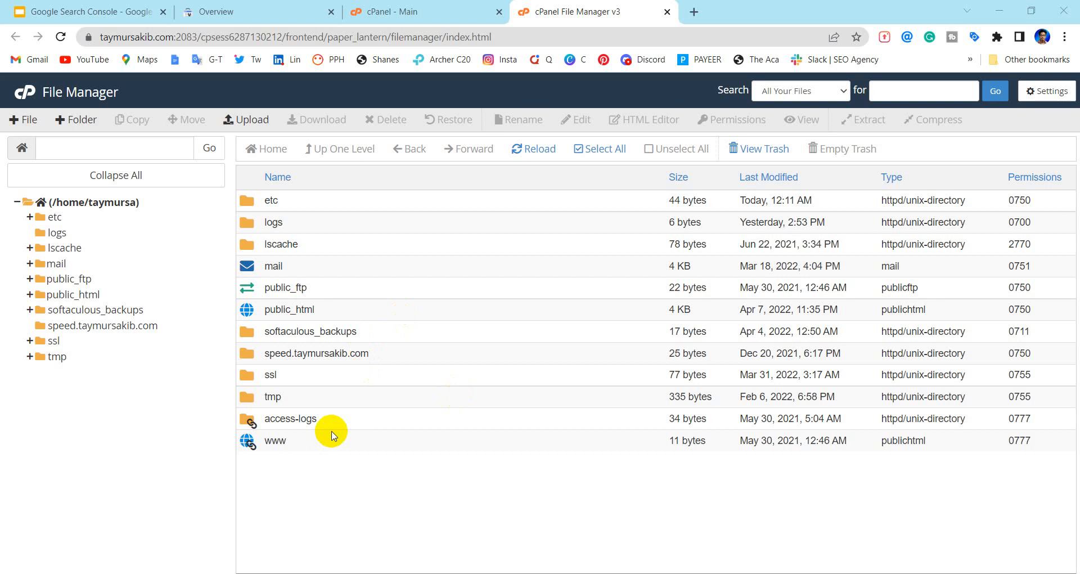
Step: Open the public_html folder in the File Manager and look through its contents
double_click(245, 310)
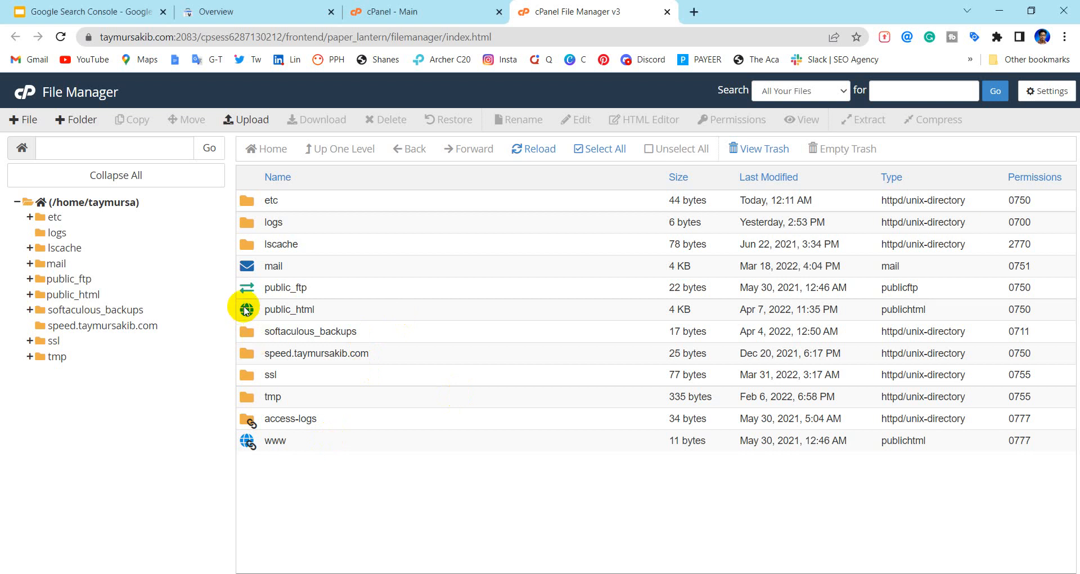
scroll(394, 366, "down", 2)
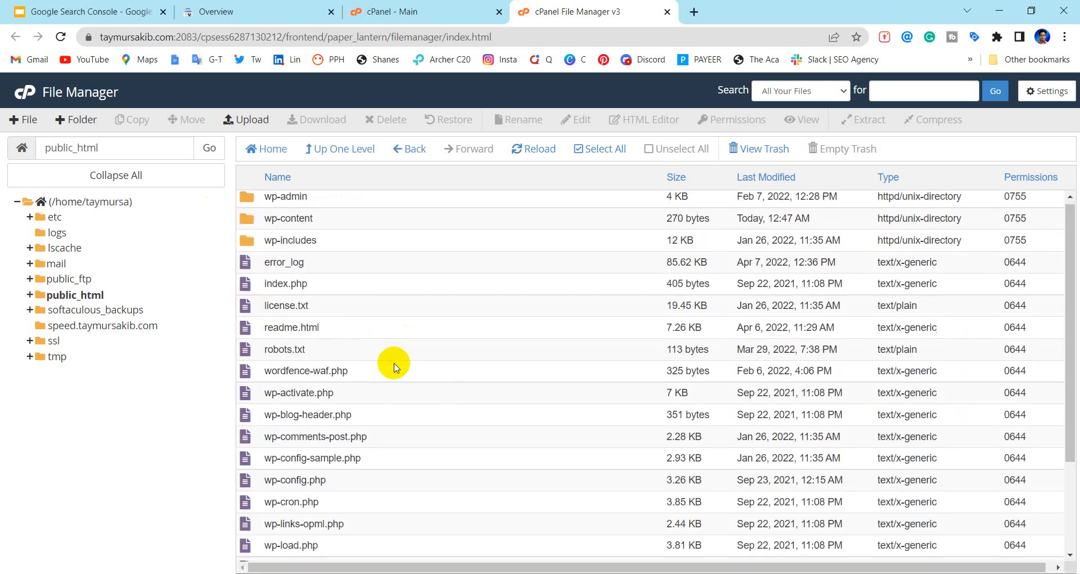
scroll(394, 365, "up", 2)
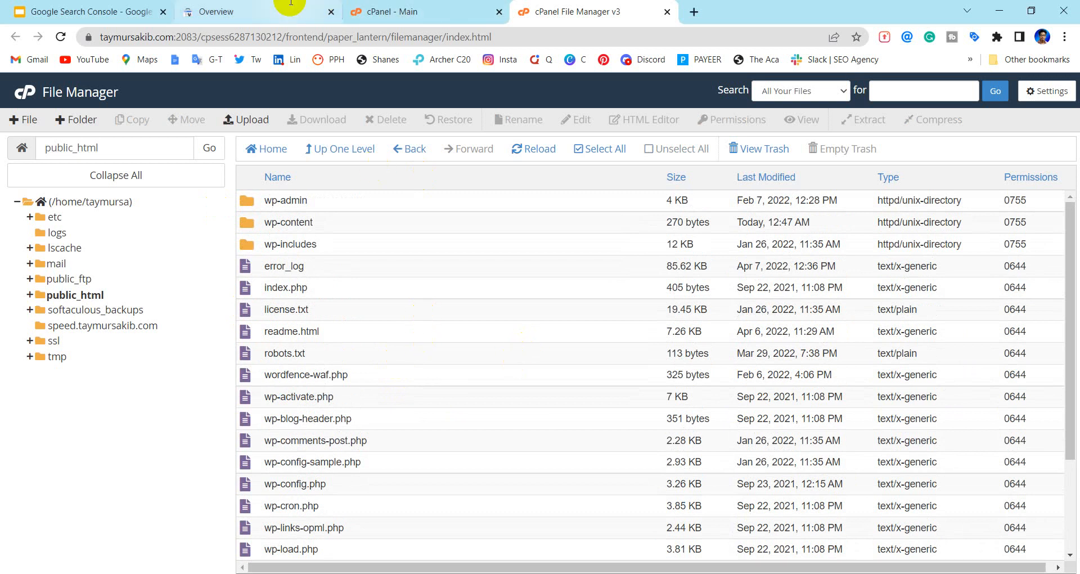
left_click(663, 573)
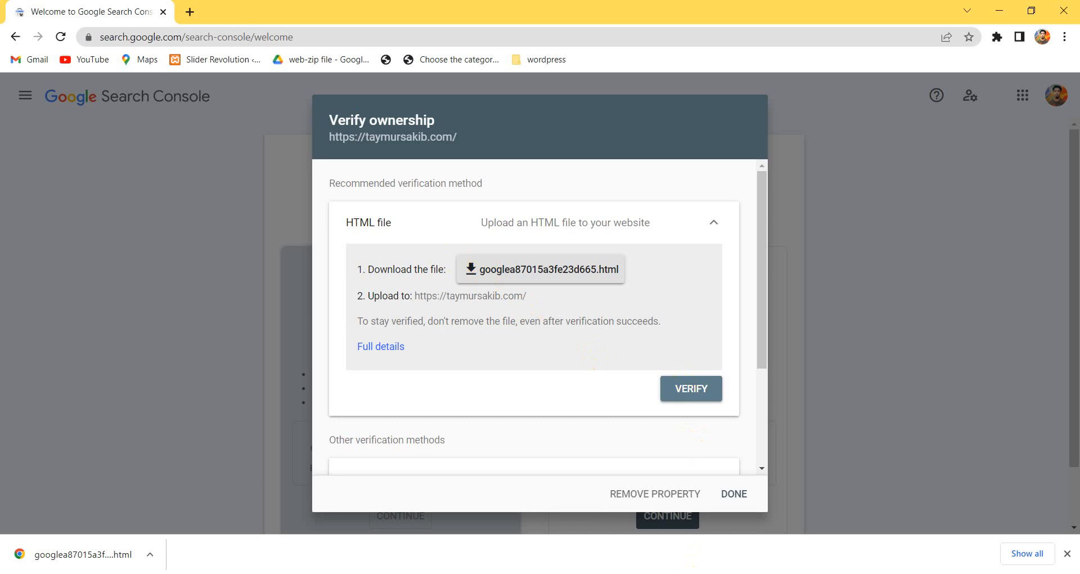
left_click(663, 573)
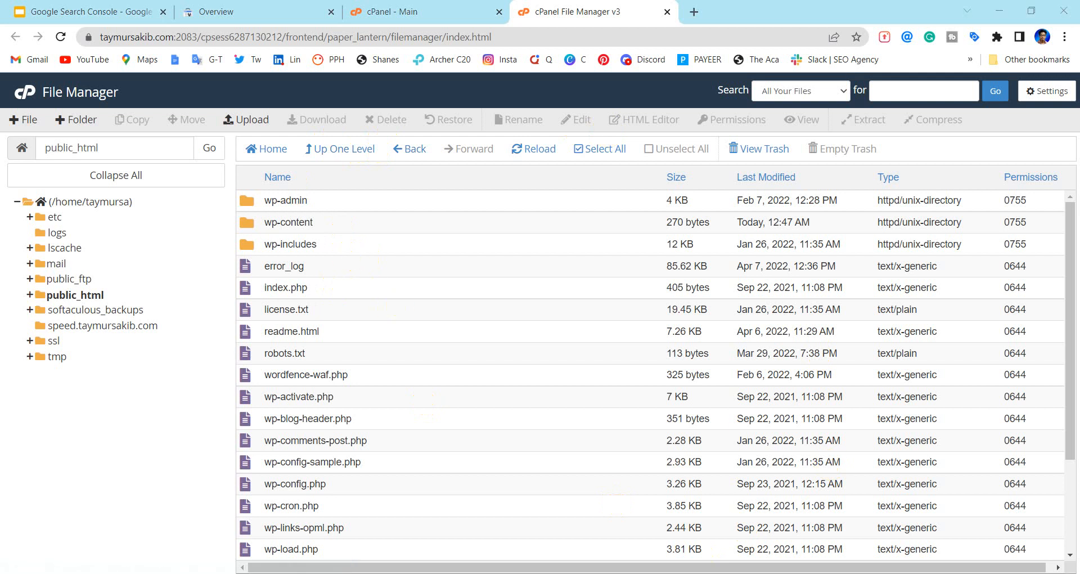
key("Print")
left_click_drag(211, 95, 313, 154)
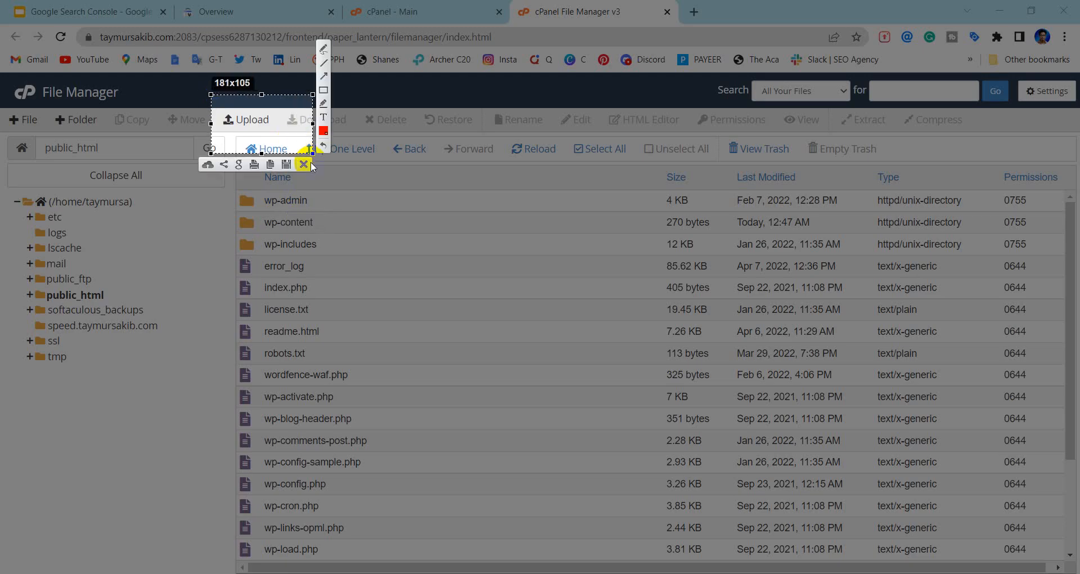
left_click(304, 164)
Step: Upload the downloaded HTML verification file from the Downloads folder to public_html and return to that folder's file listing
left_click(251, 118)
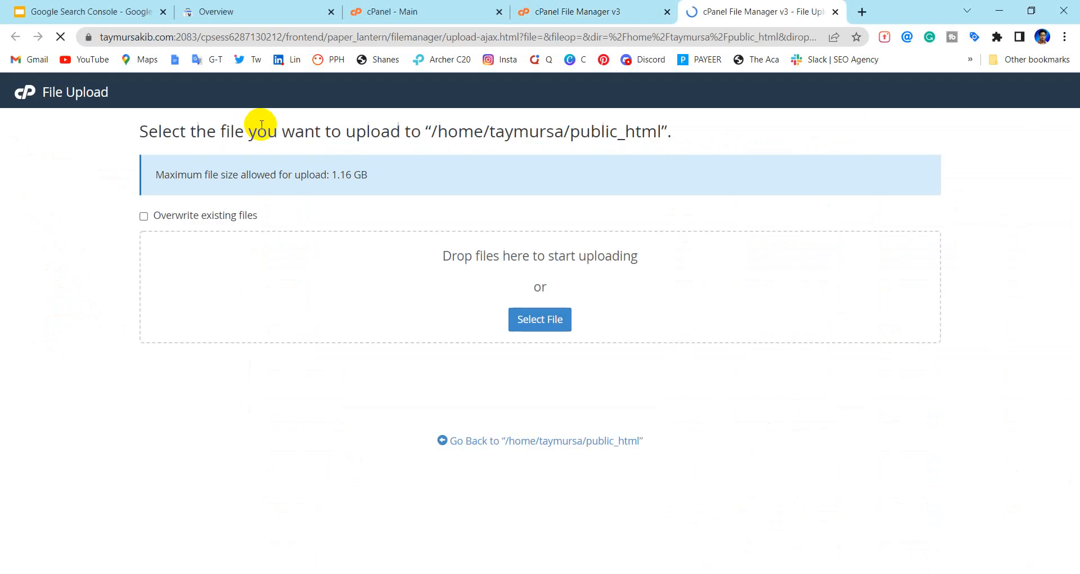
left_click(542, 320)
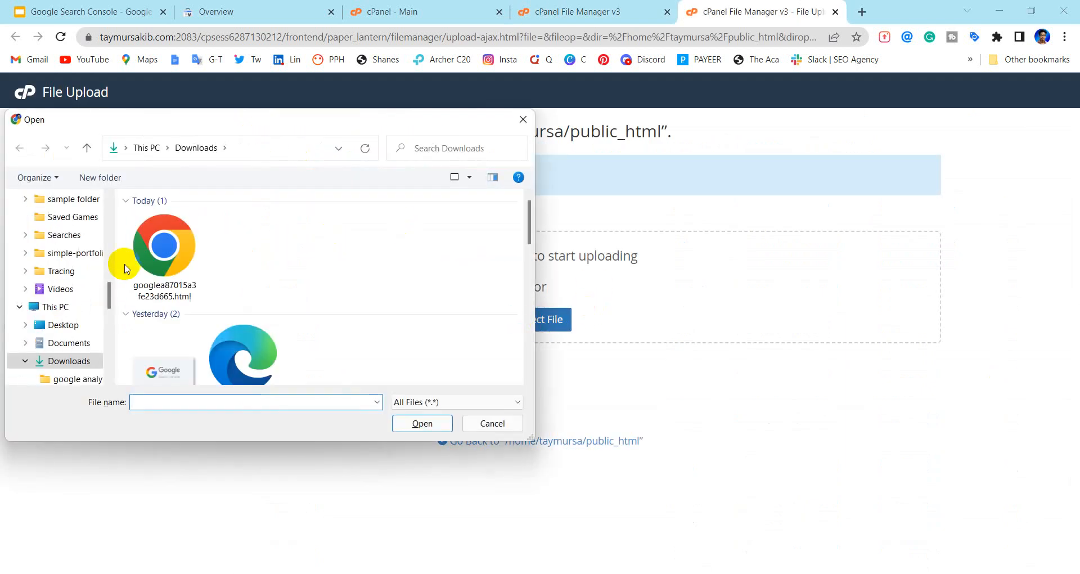
left_click(158, 259)
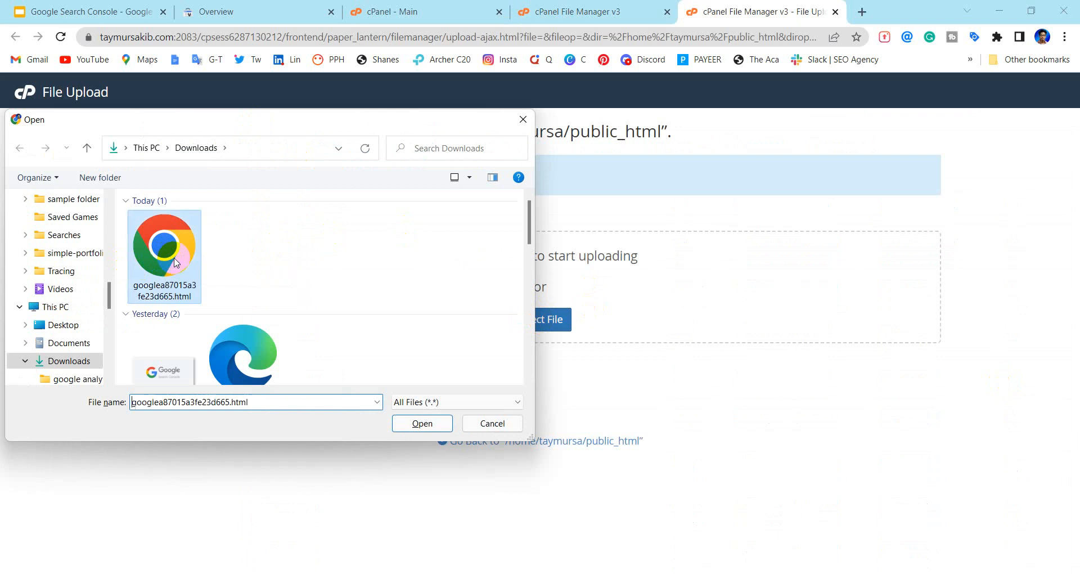
left_click(434, 426)
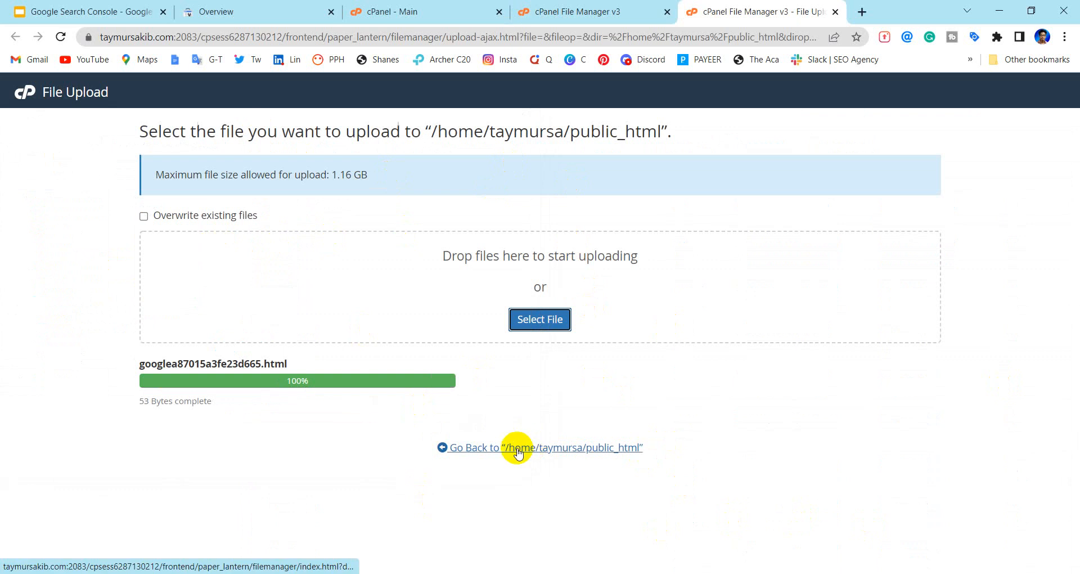
left_click(518, 449)
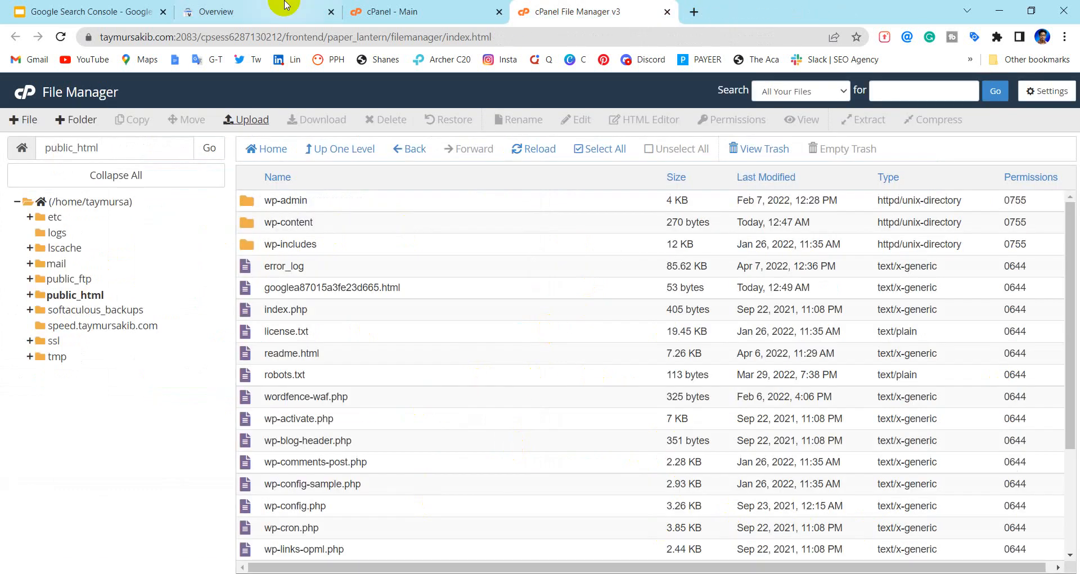
key("alt+Tab")
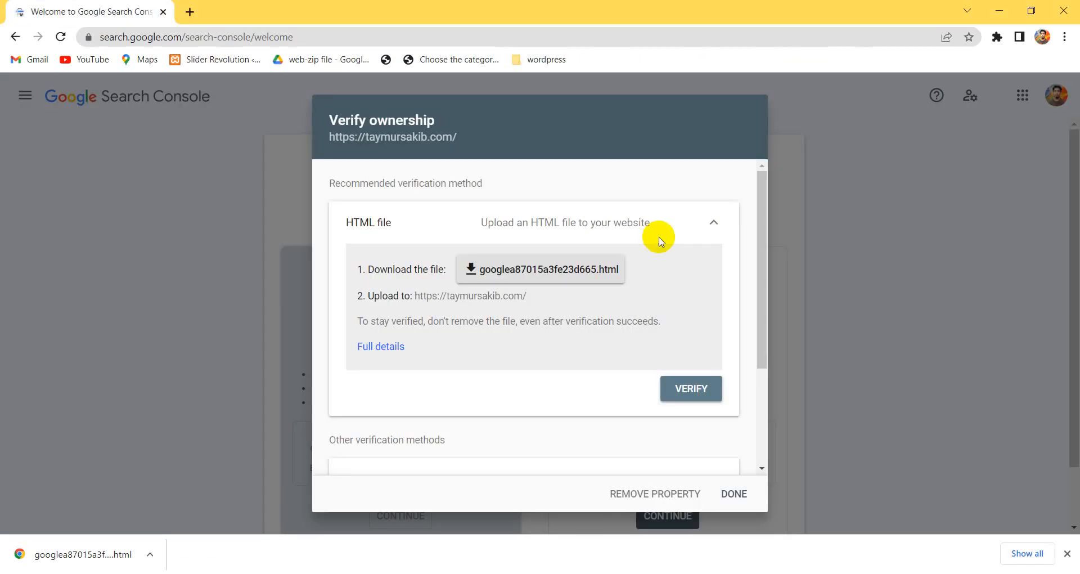
left_click(690, 393)
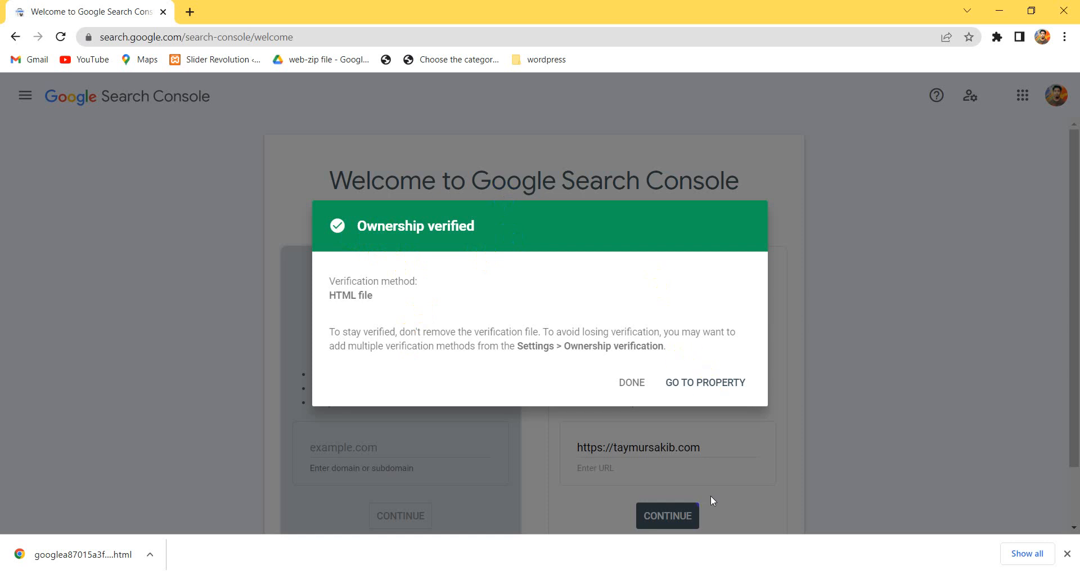
left_click(630, 383)
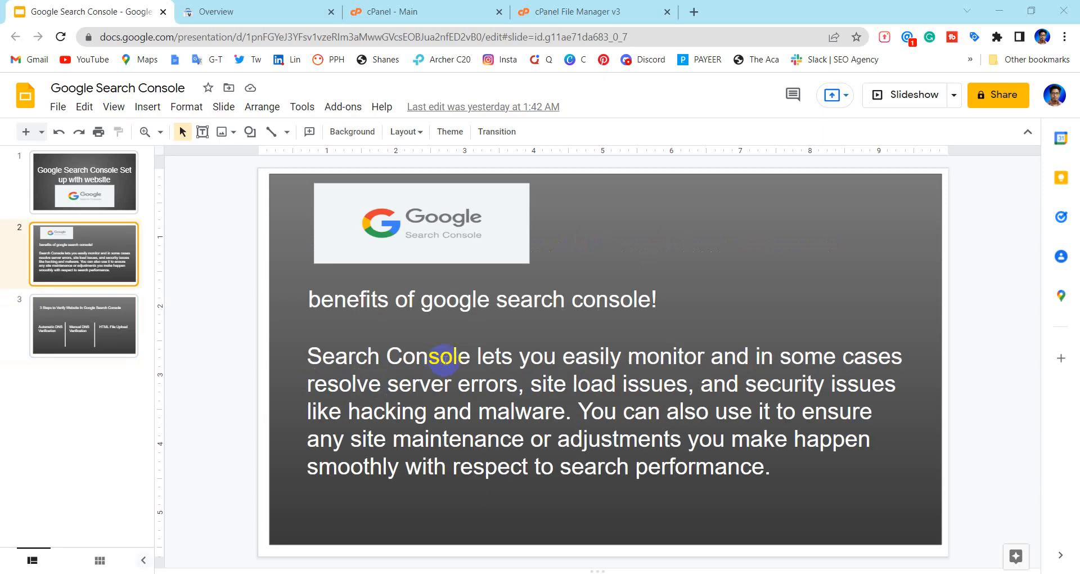
Step: Show the title slide of the Google Search Console presentation in Google Slides
key("Up")
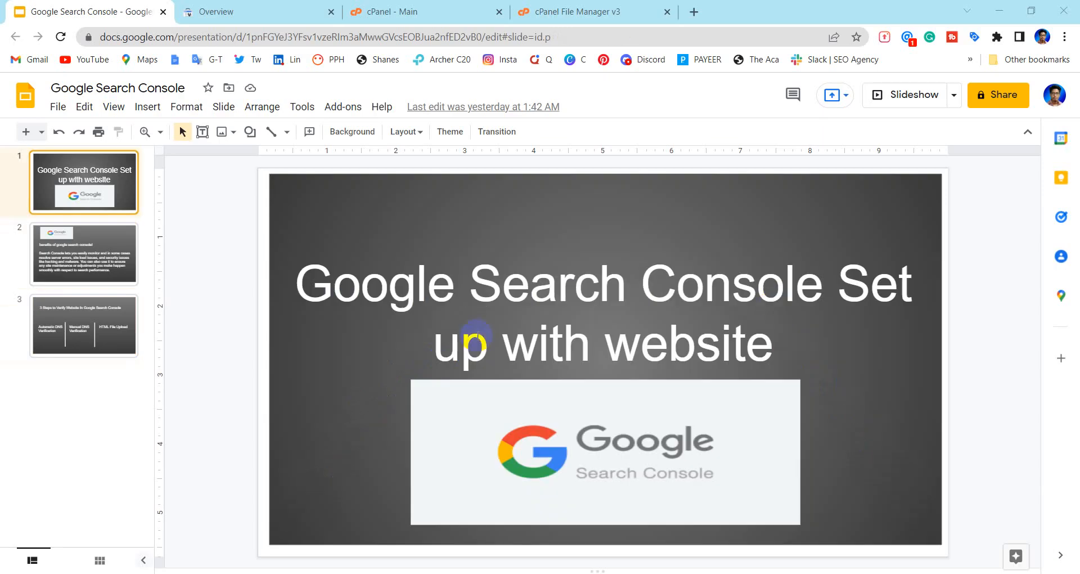